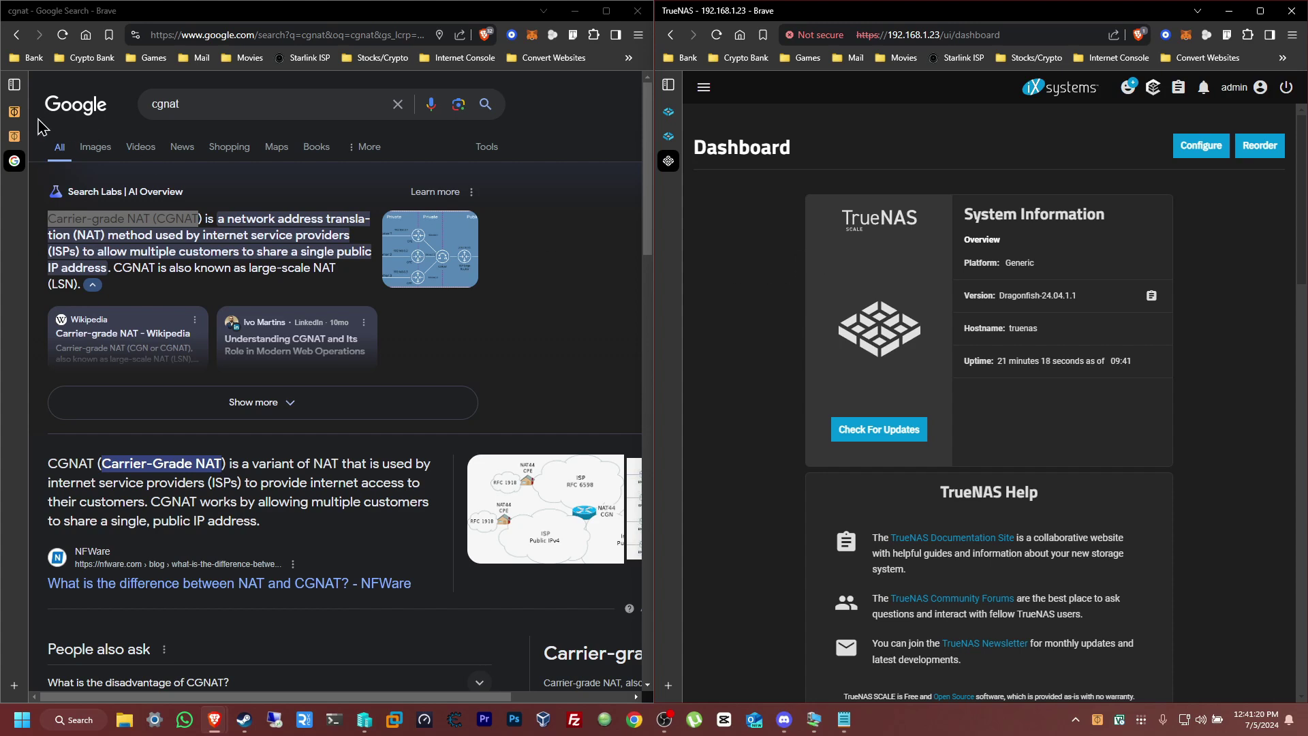
Switch to the ZeroTier pricing page and look over its plans, including free Basic with 25 devices
{"action": "left_click", "coordinate": [23, 136]}
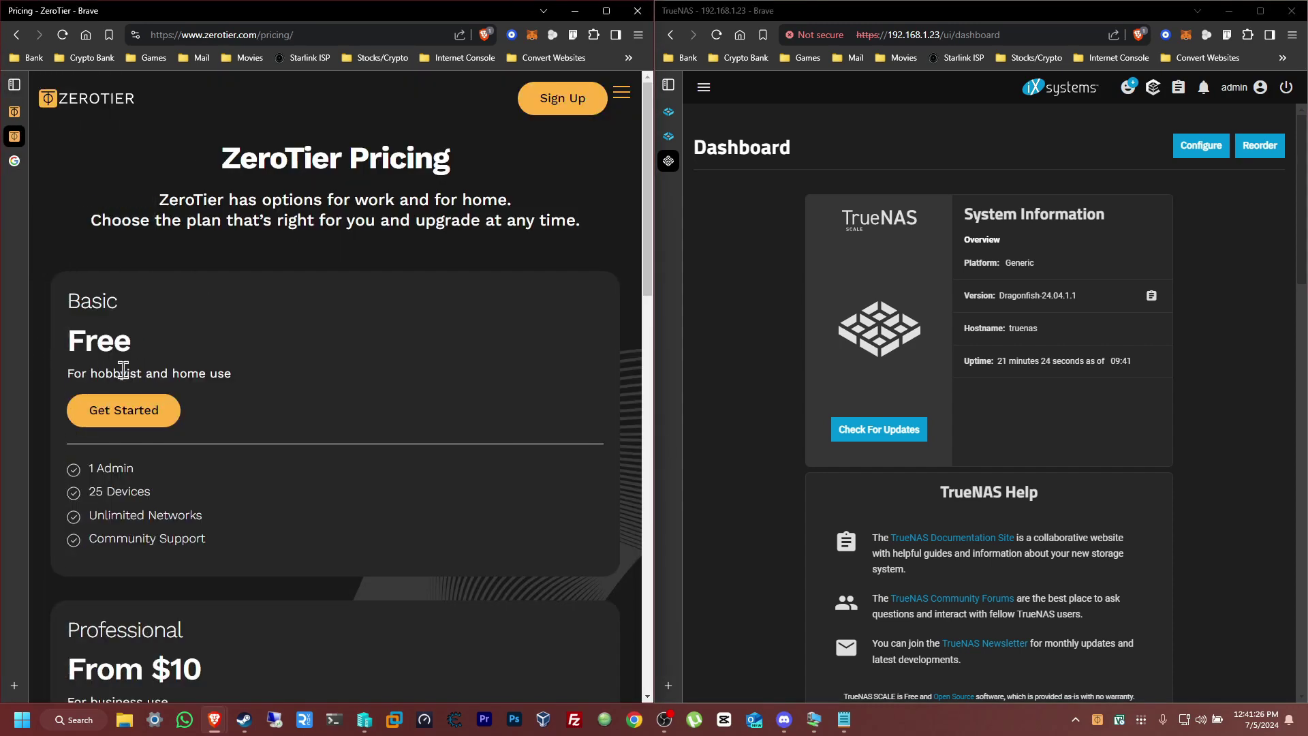
{"action": "scroll", "coordinate": [312, 377], "scroll_direction": "down", "scroll_amount": 2}
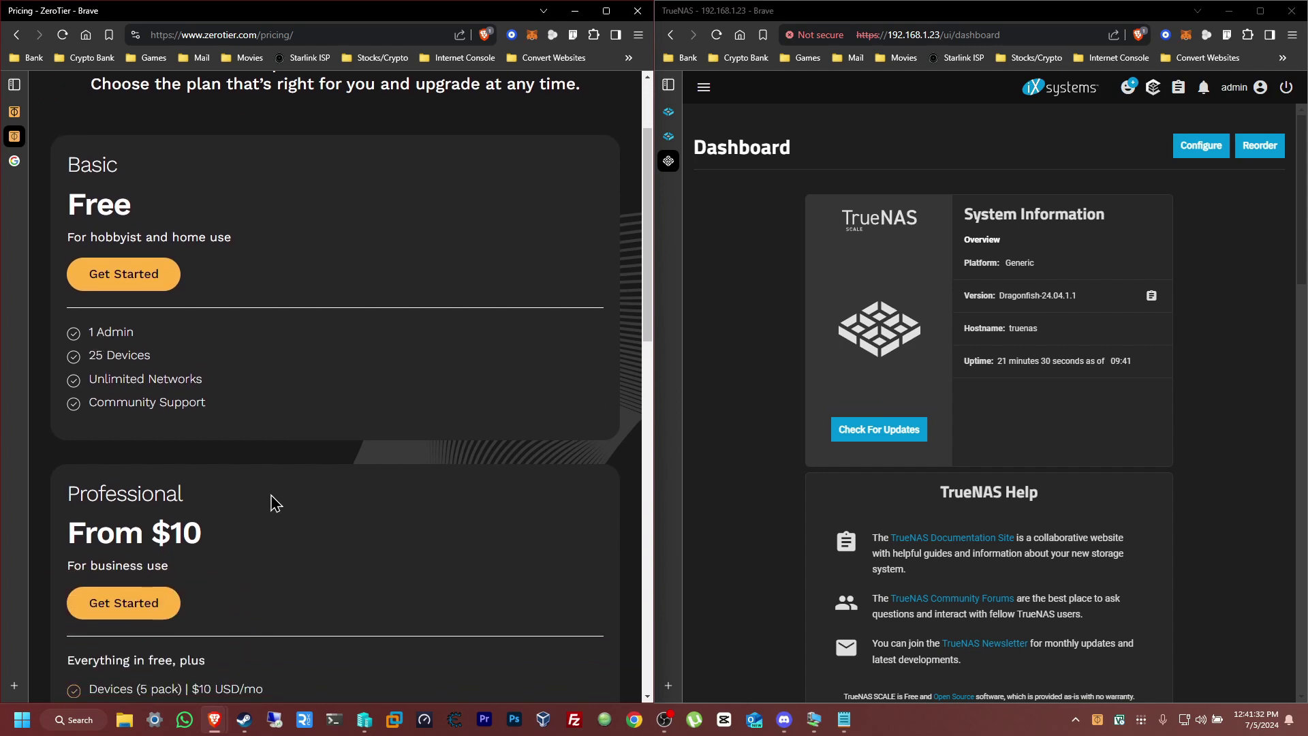
{"action": "scroll", "coordinate": [227, 555], "scroll_direction": "down", "scroll_amount": 5}
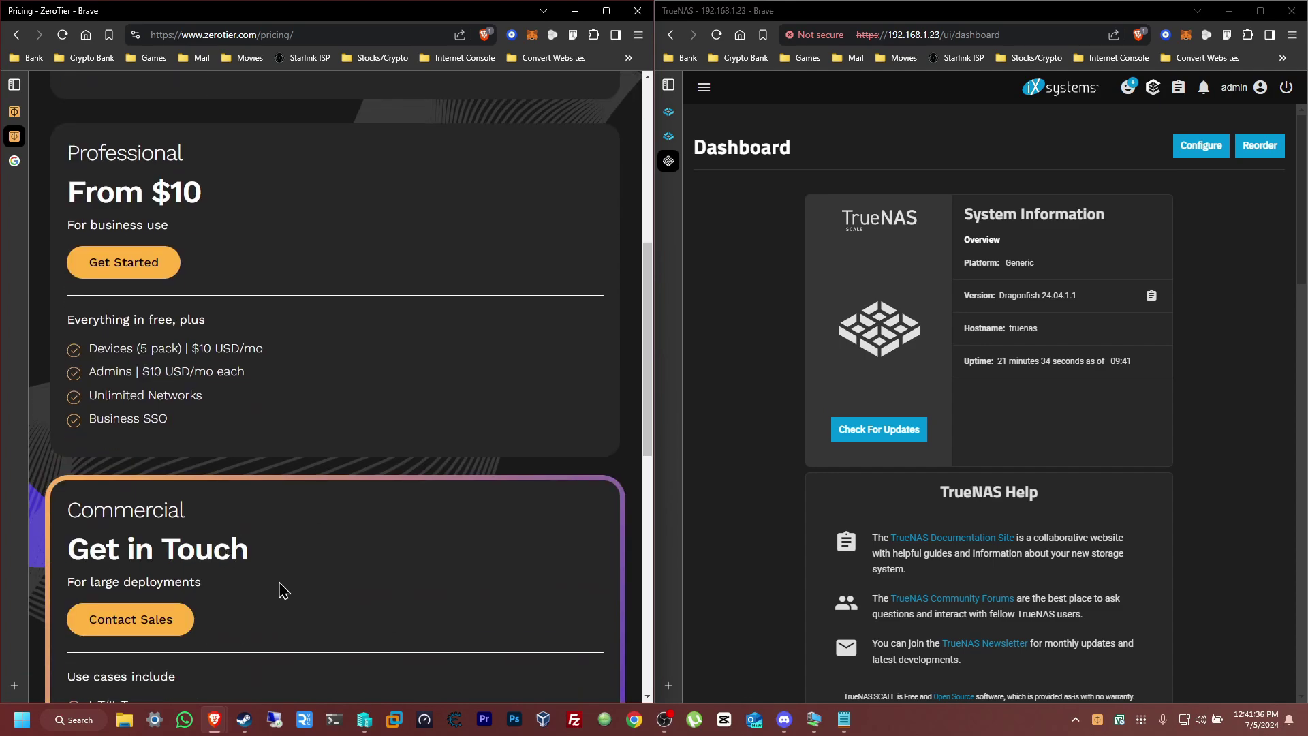
{"action": "scroll", "coordinate": [286, 590], "scroll_direction": "up", "scroll_amount": 7}
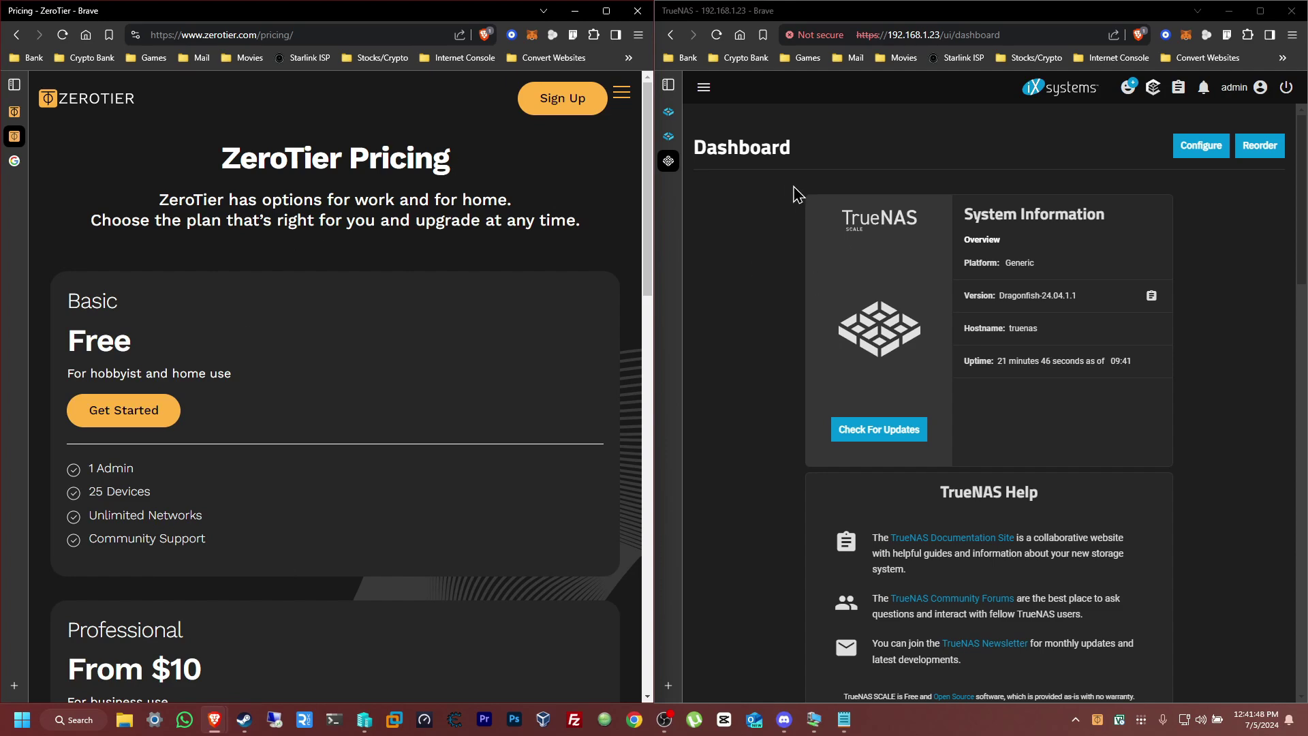
Show the TrueNAS CORE download page and return the other window to the 'cgnat' Google results
{"action": "left_click", "coordinate": [668, 136]}
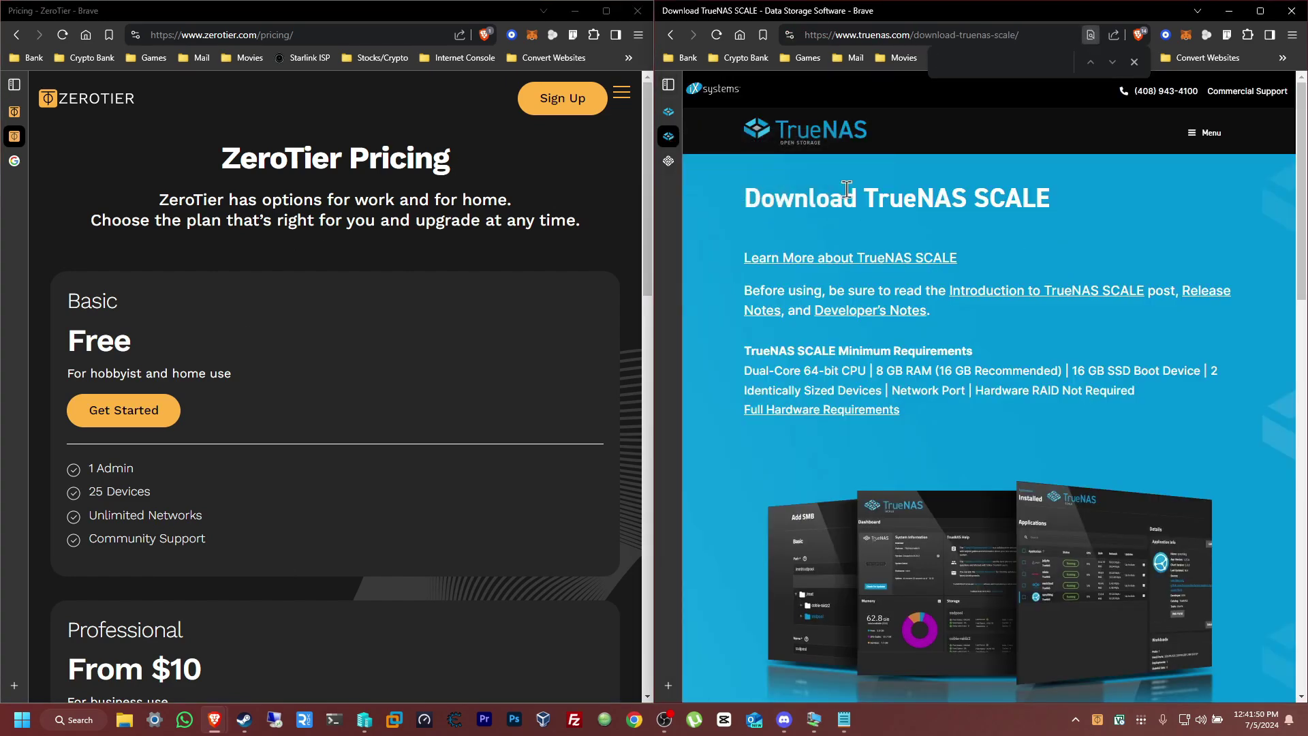
{"action": "left_click", "coordinate": [670, 113]}
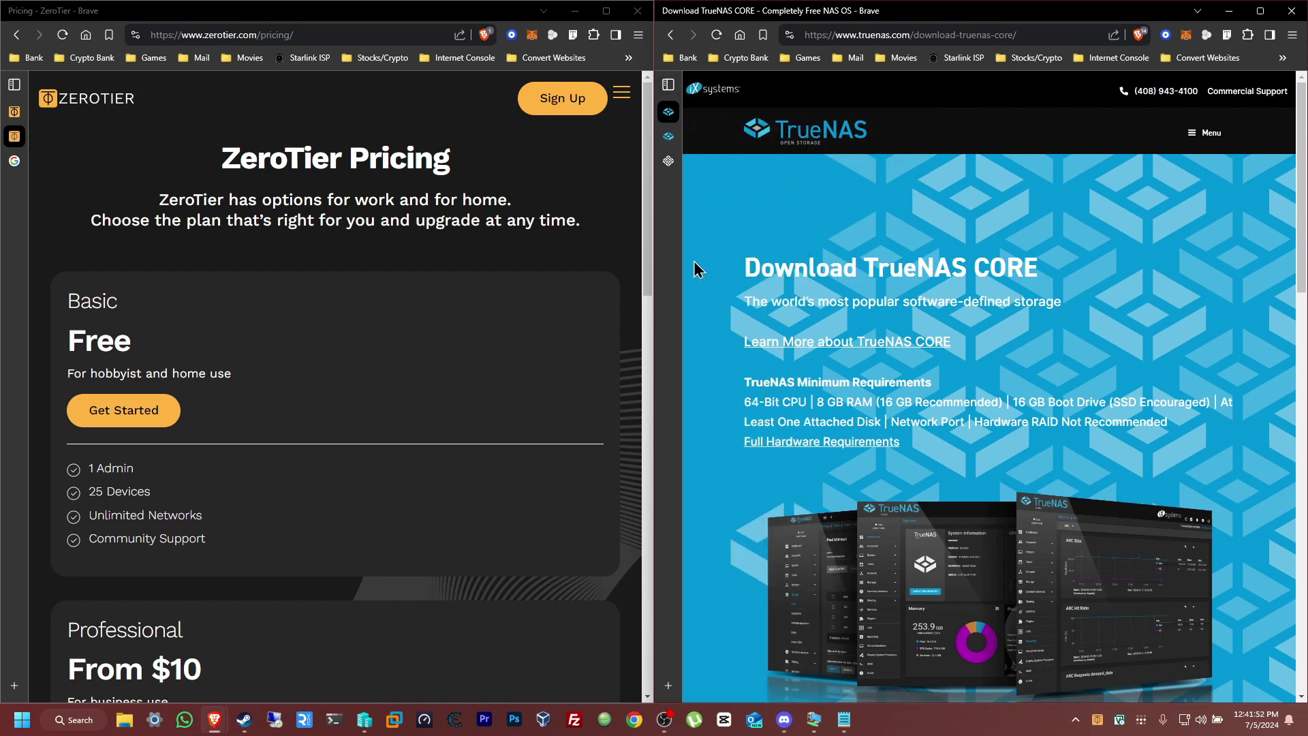
{"action": "left_click", "coordinate": [599, 207]}
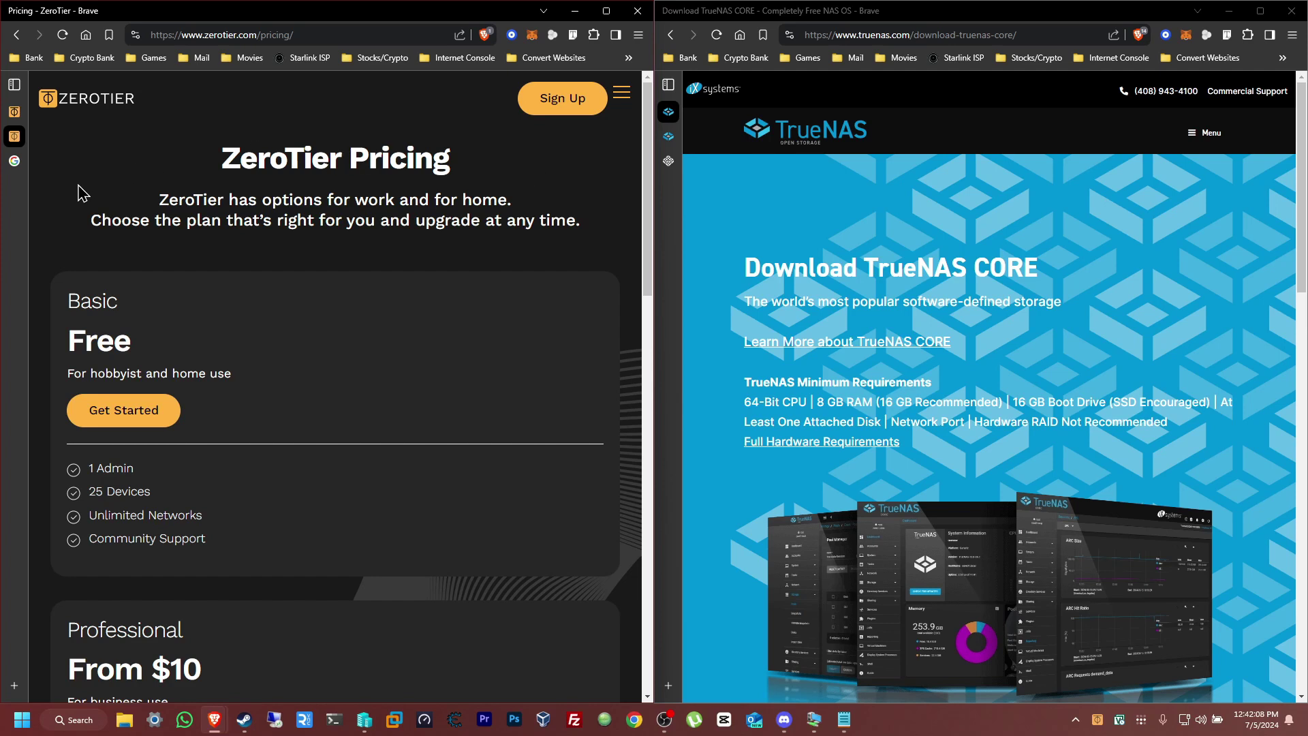
{"action": "left_click", "coordinate": [19, 160]}
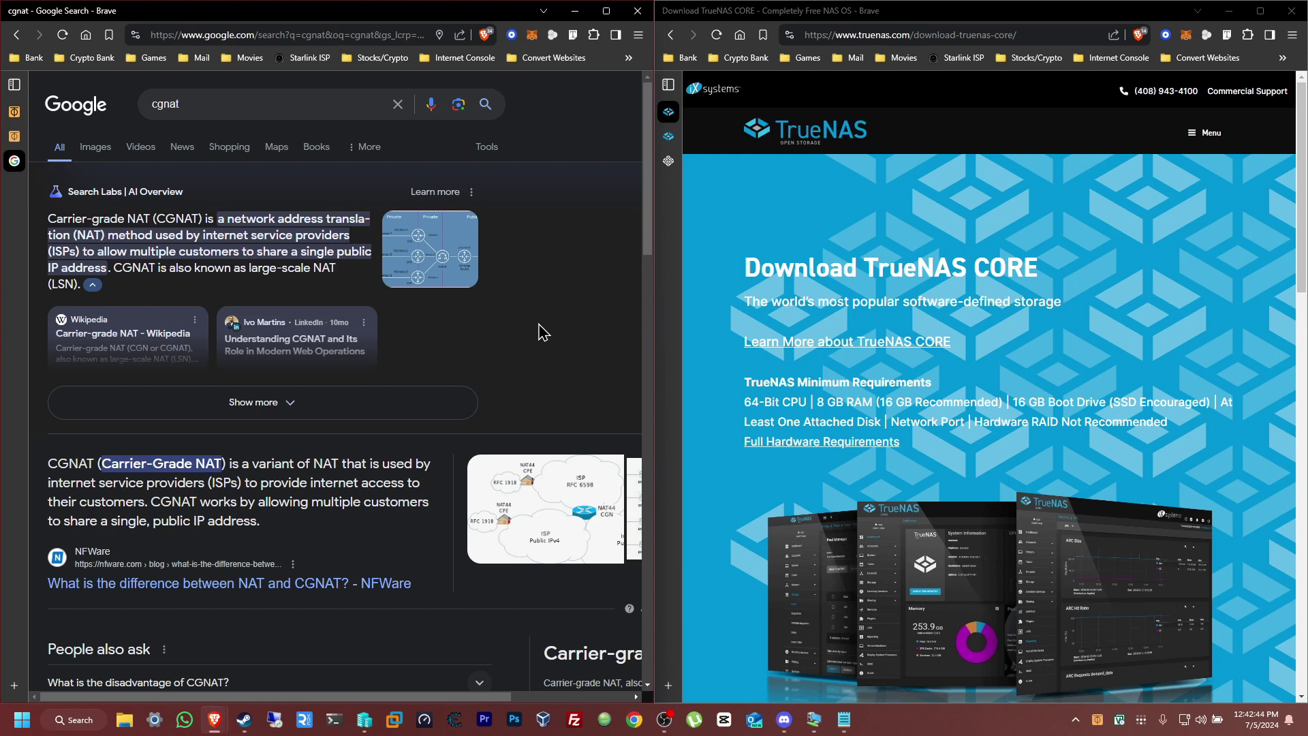
Create the new network ecstatic_reis in ZeroTier Central and open its settings page
{"action": "left_click", "coordinate": [668, 162]}
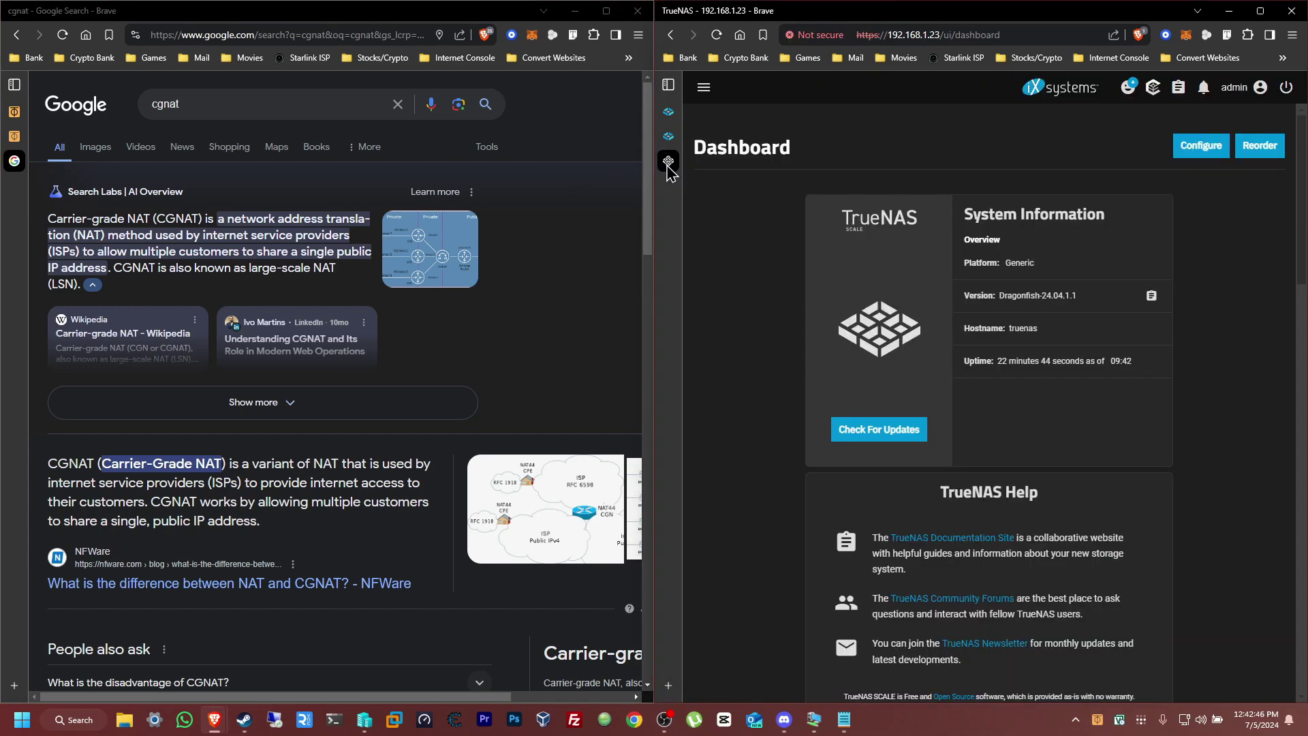
{"action": "left_click", "coordinate": [15, 111]}
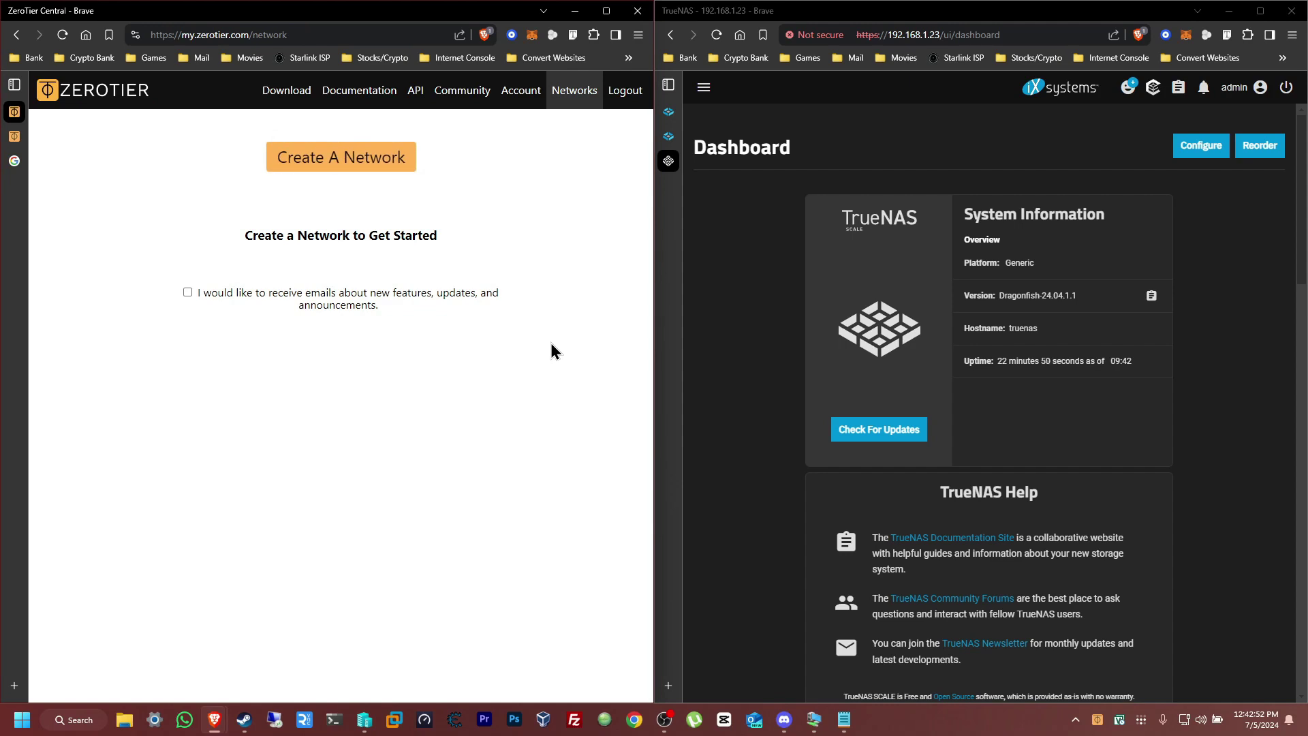
{"action": "left_click", "coordinate": [349, 167]}
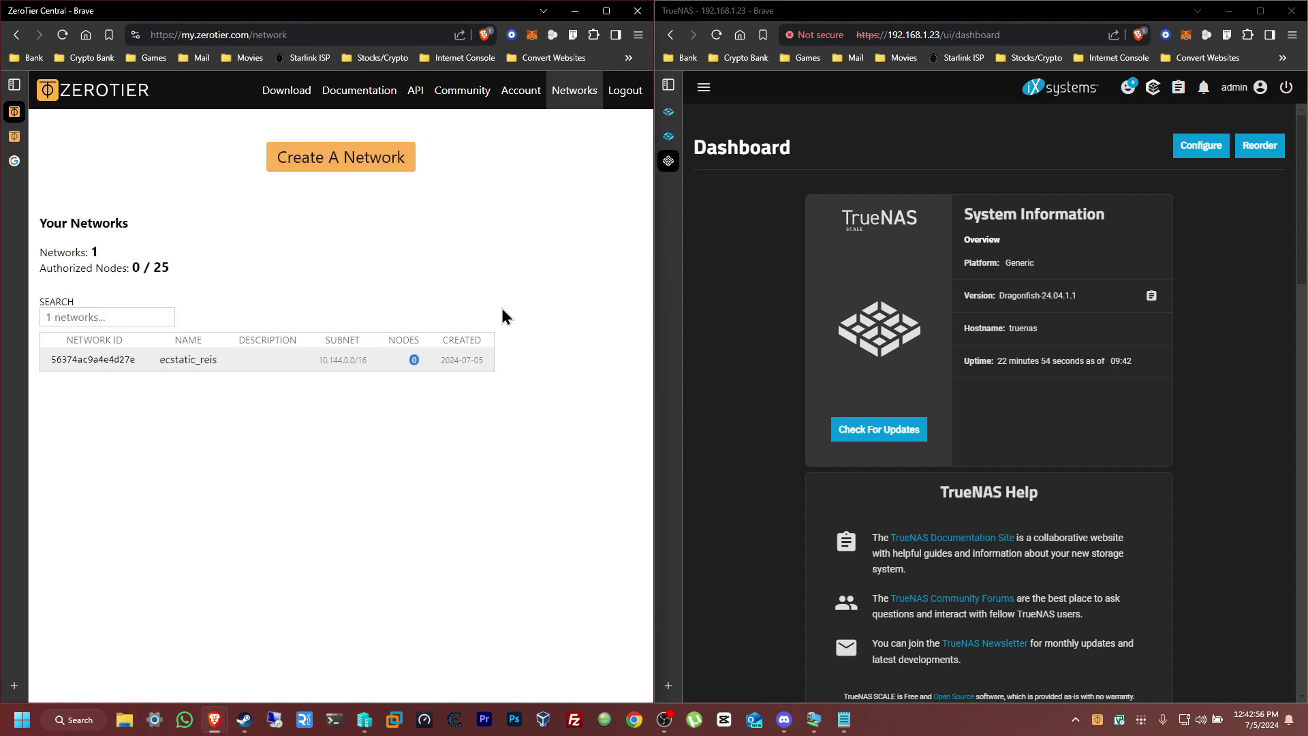
{"action": "left_click", "coordinate": [101, 363]}
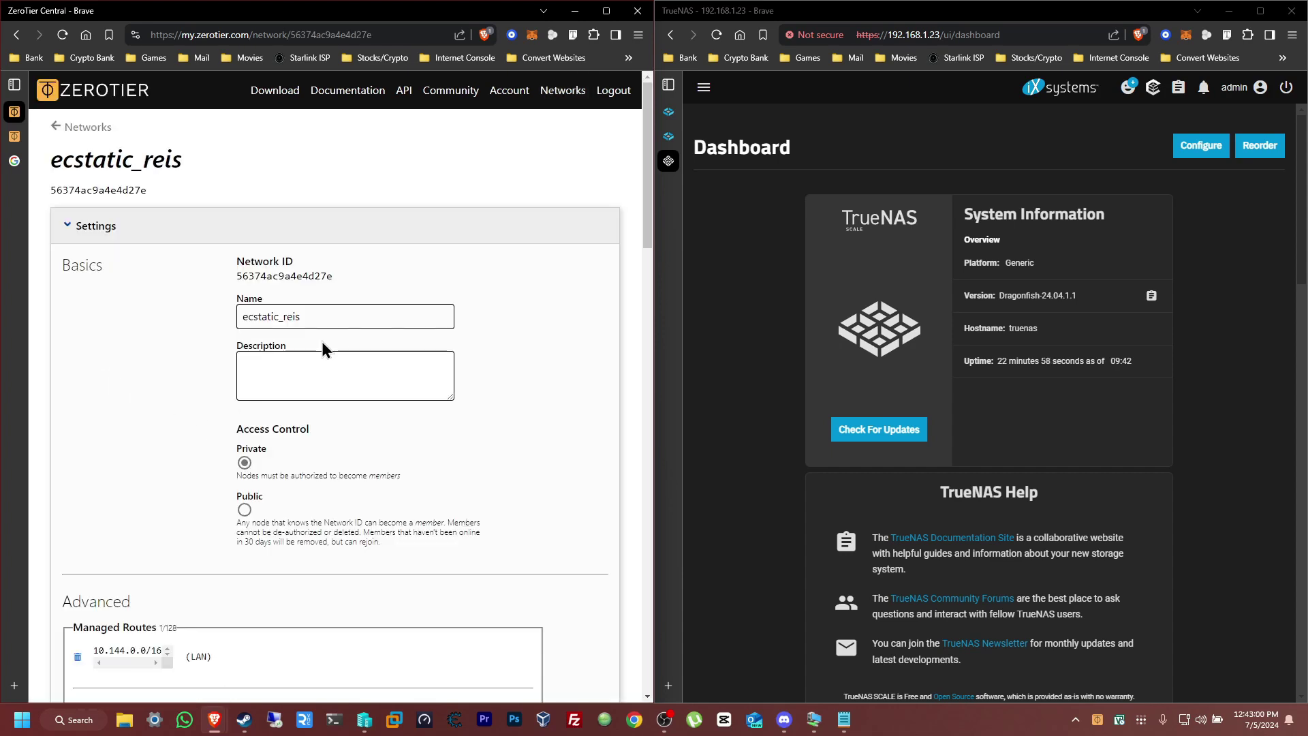
Replace the network's name ecstatic_reis with 'NAS NETWORK'
{"action": "double_click", "coordinate": [347, 321]}
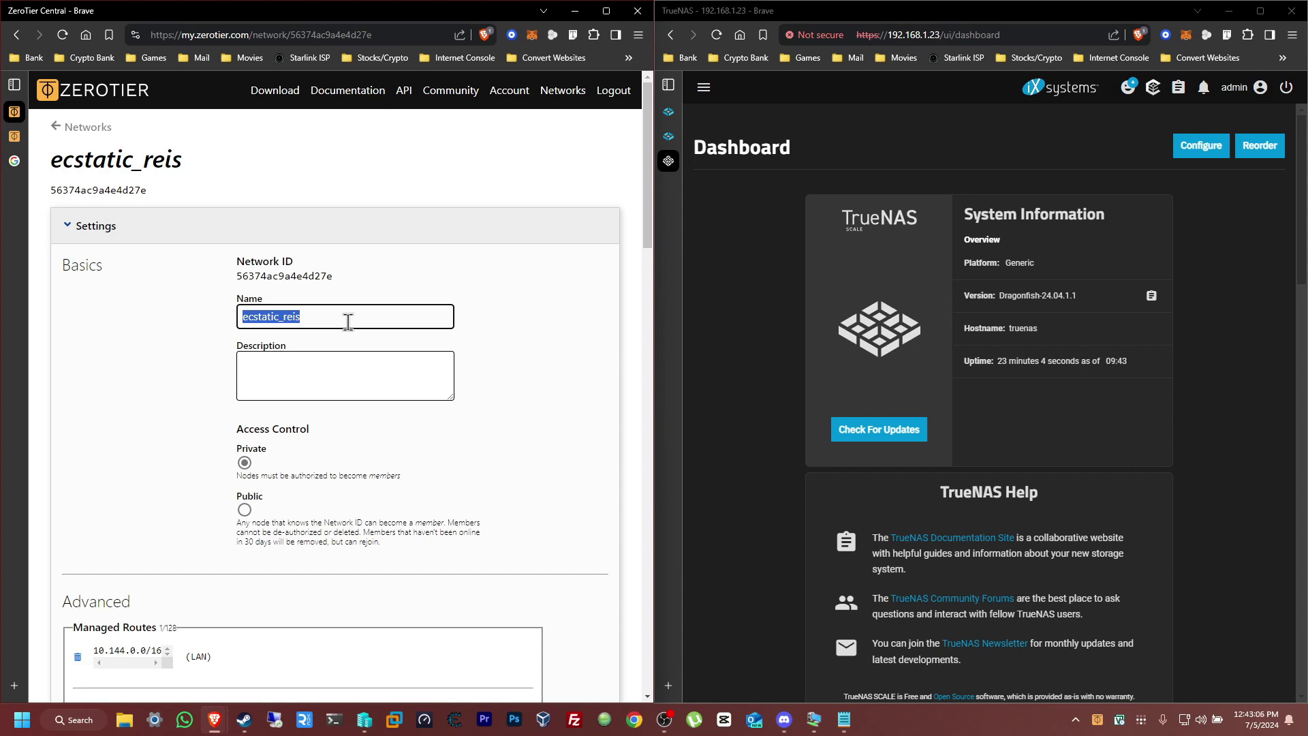
{"action": "type", "text": "NAS "}
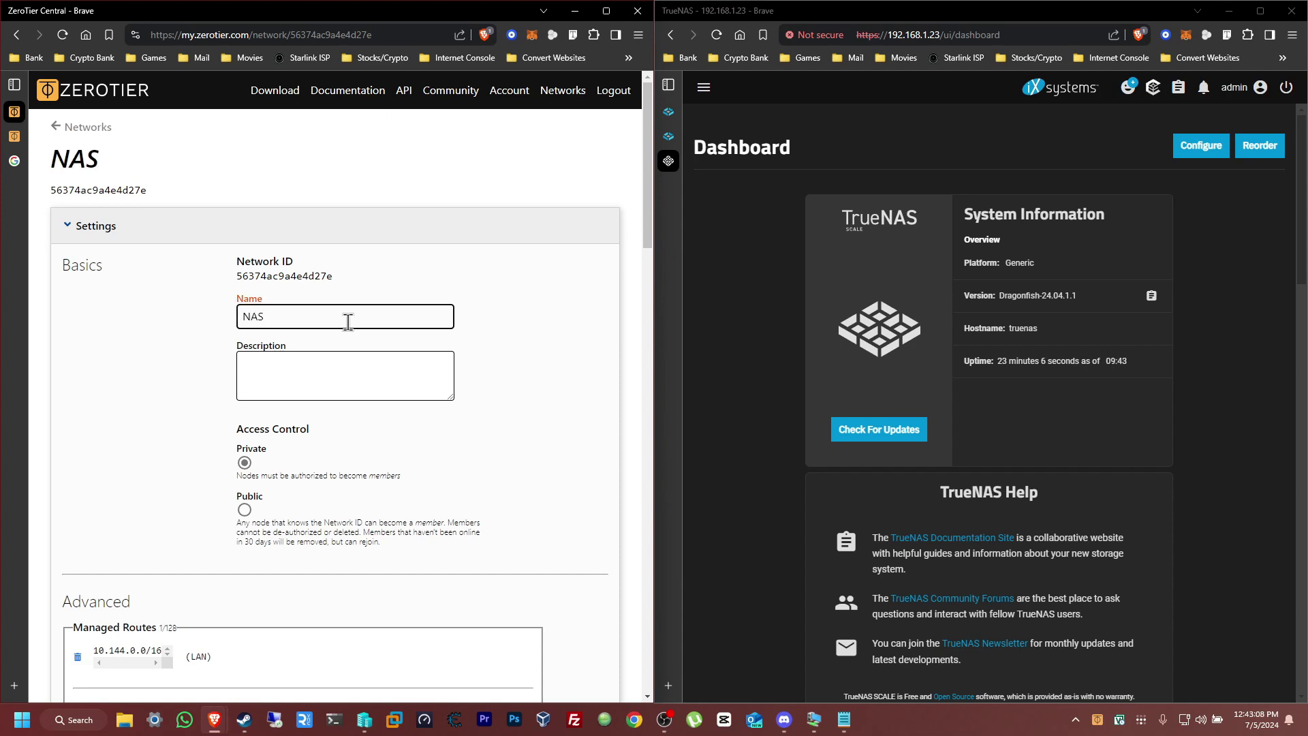
{"action": "type", "text": "NETWORK"}
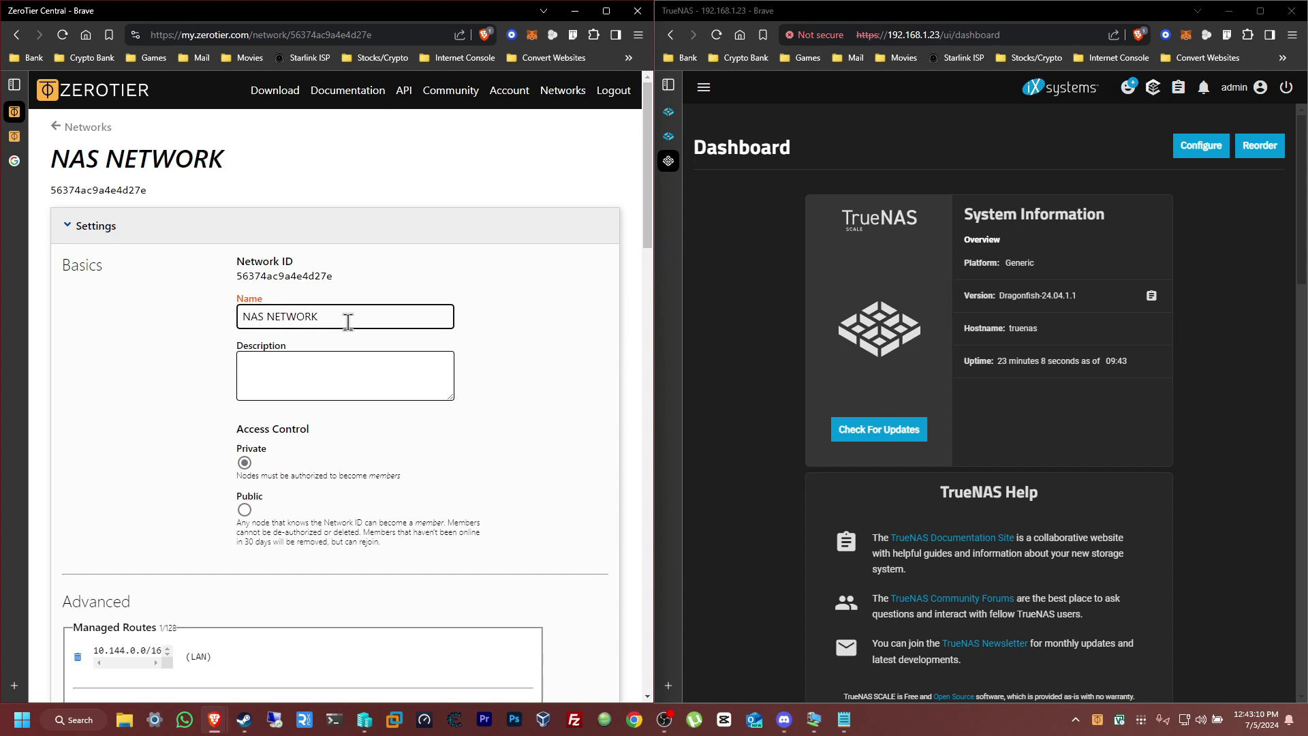
{"action": "left_click", "coordinate": [567, 371]}
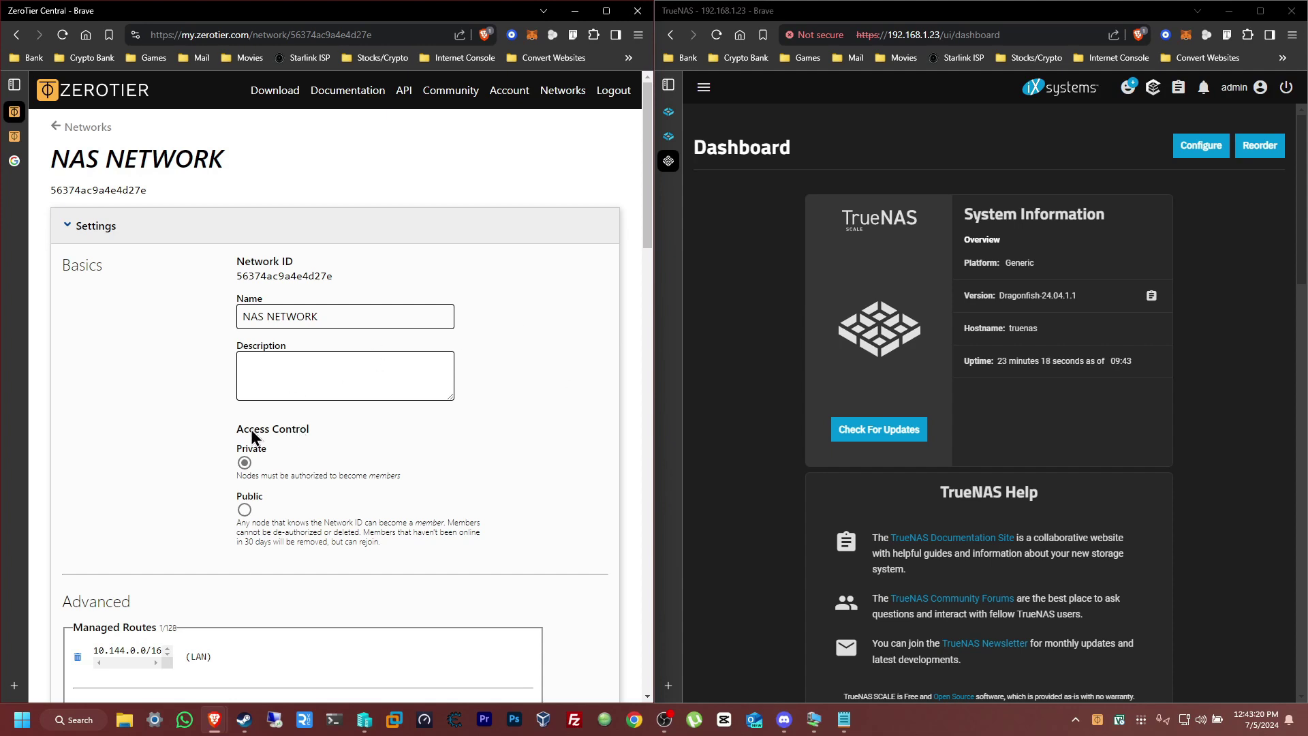
Switch NAS NETWORK's access control from Private to Public and review the Advanced settings
{"action": "left_click", "coordinate": [244, 512]}
{"action": "scroll", "coordinate": [530, 354], "scroll_direction": "down", "scroll_amount": 7}
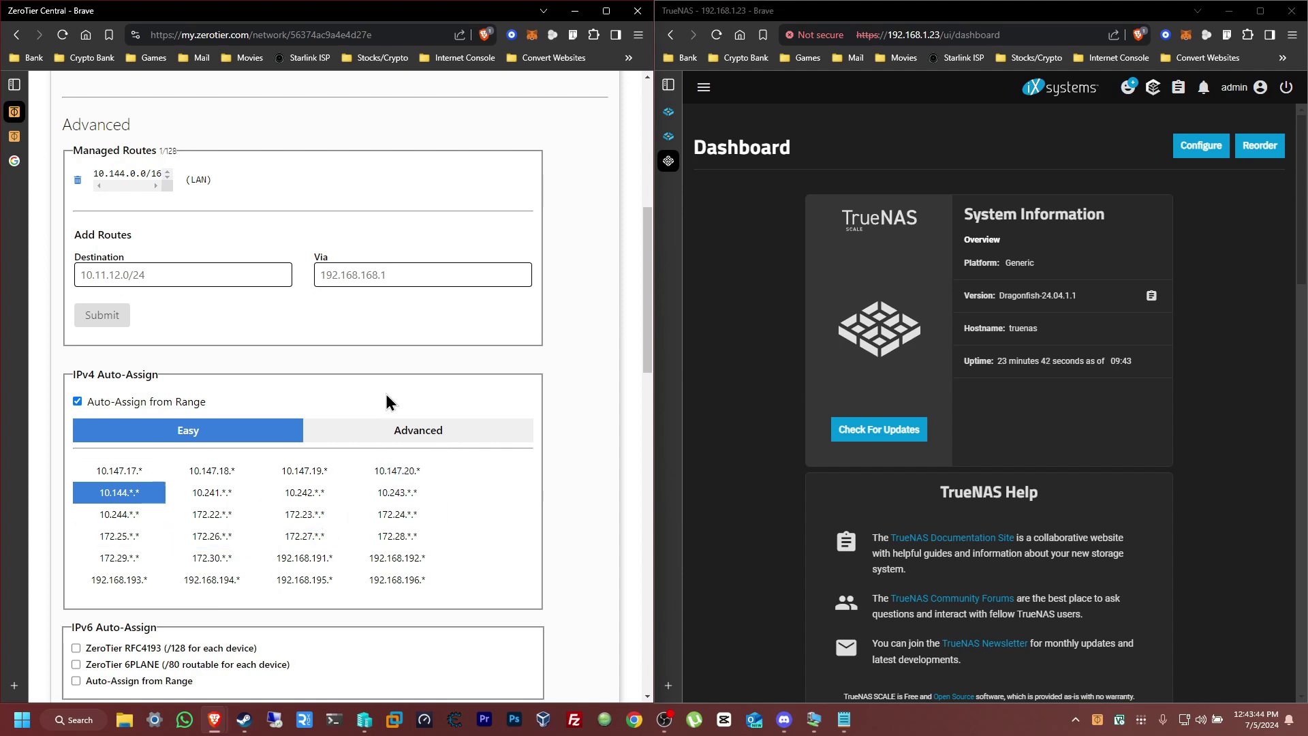
{"action": "scroll", "coordinate": [386, 395], "scroll_direction": "down", "scroll_amount": 4}
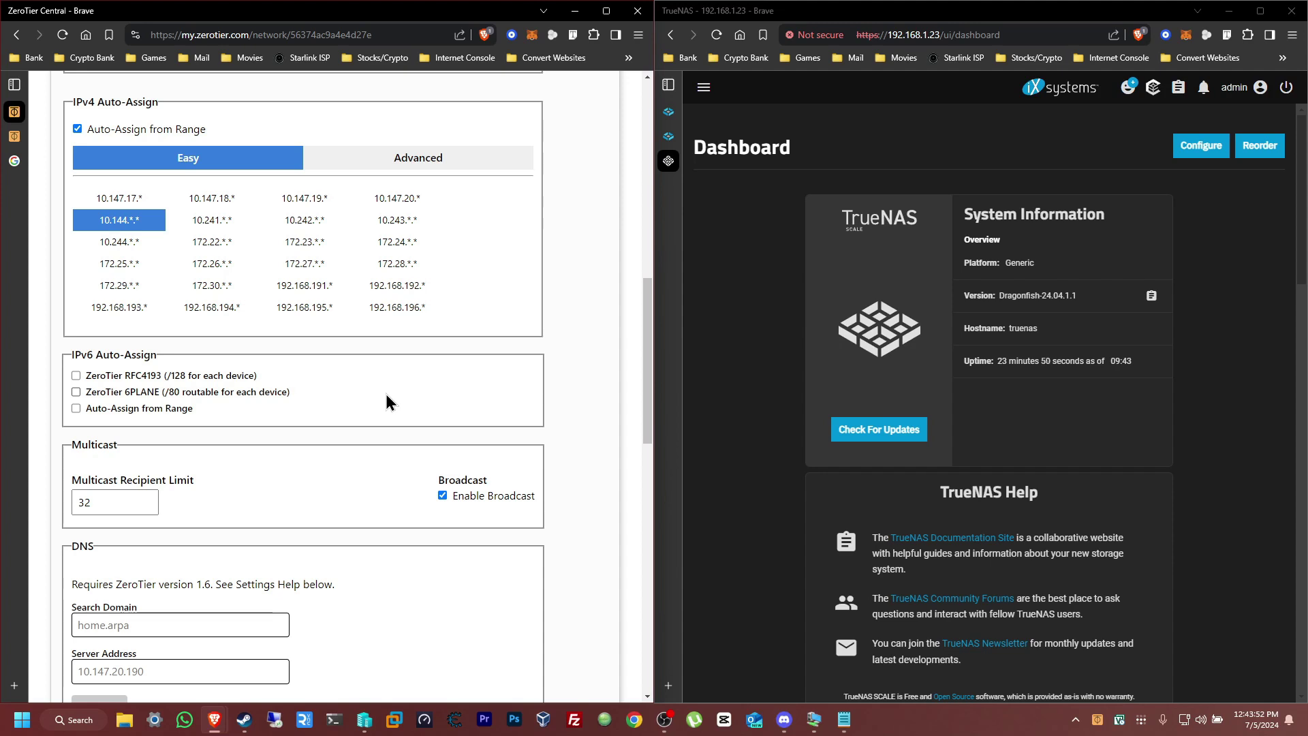
{"action": "scroll", "coordinate": [386, 395], "scroll_direction": "down", "scroll_amount": 6}
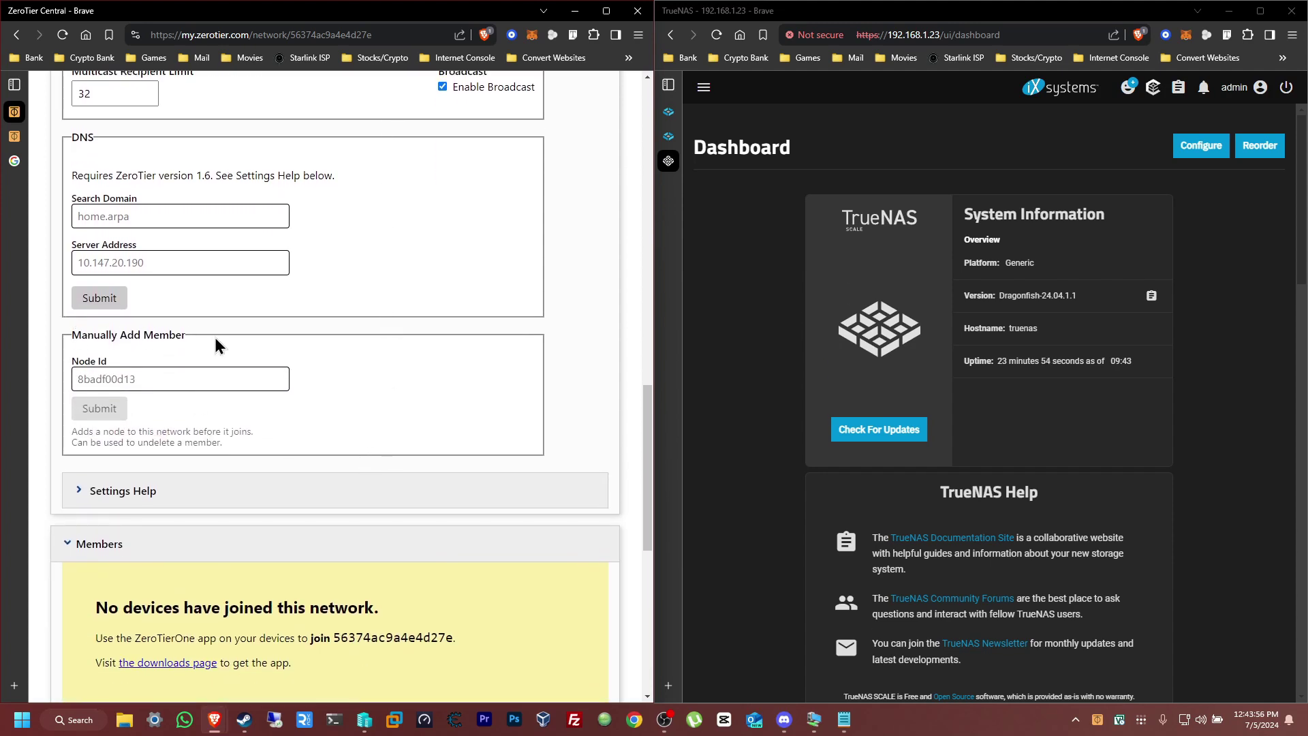
{"action": "scroll", "coordinate": [592, 422], "scroll_direction": "up", "scroll_amount": 10}
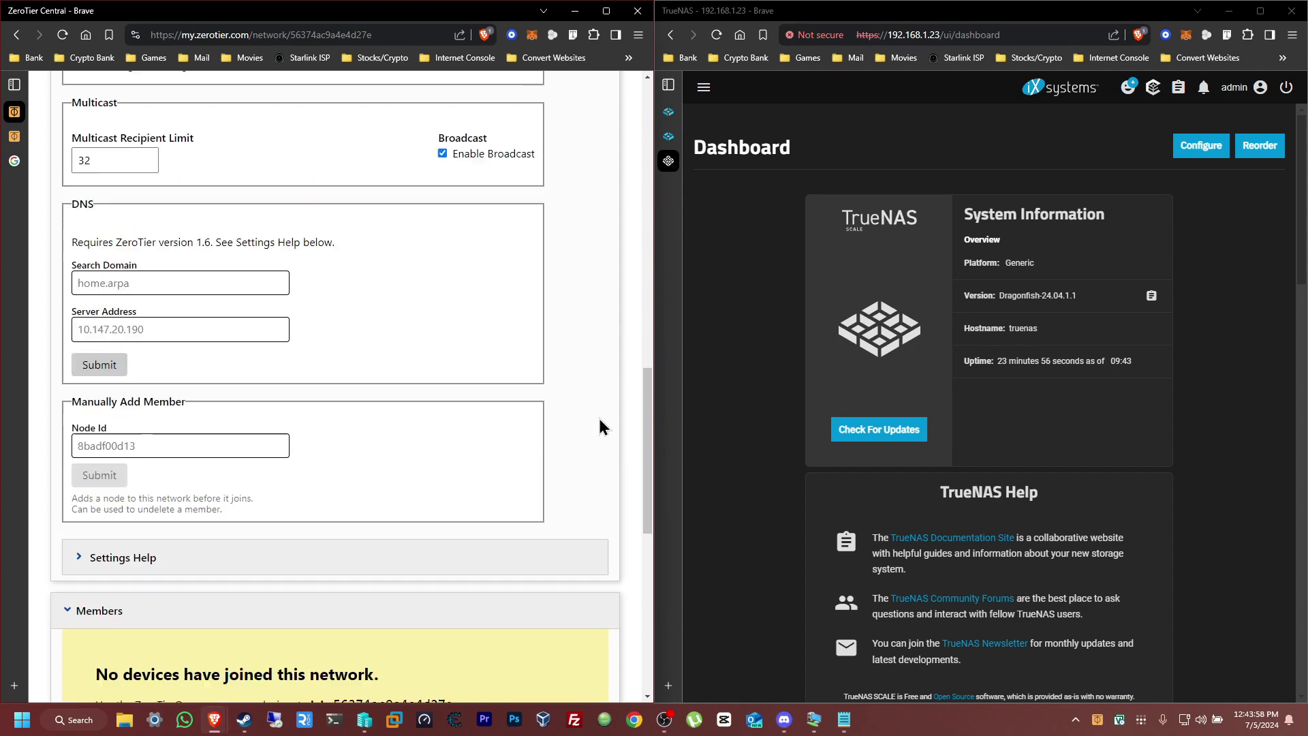
{"action": "scroll", "coordinate": [599, 426], "scroll_direction": "up", "scroll_amount": 4}
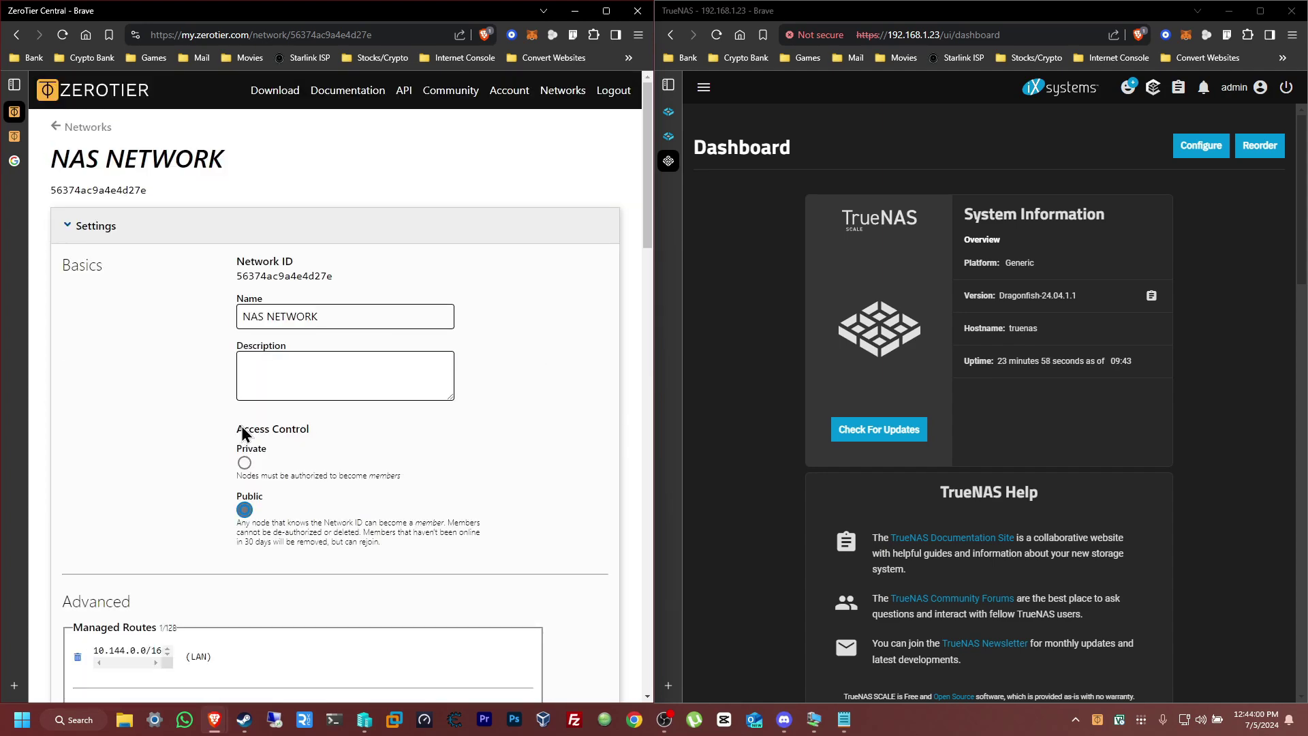
Forget the old NAS NETWORK entry 41d49af6c2b445b7 in the ZeroTier client, leaving no networks joined
{"action": "scroll", "coordinate": [287, 452], "scroll_direction": "down", "scroll_amount": 12}
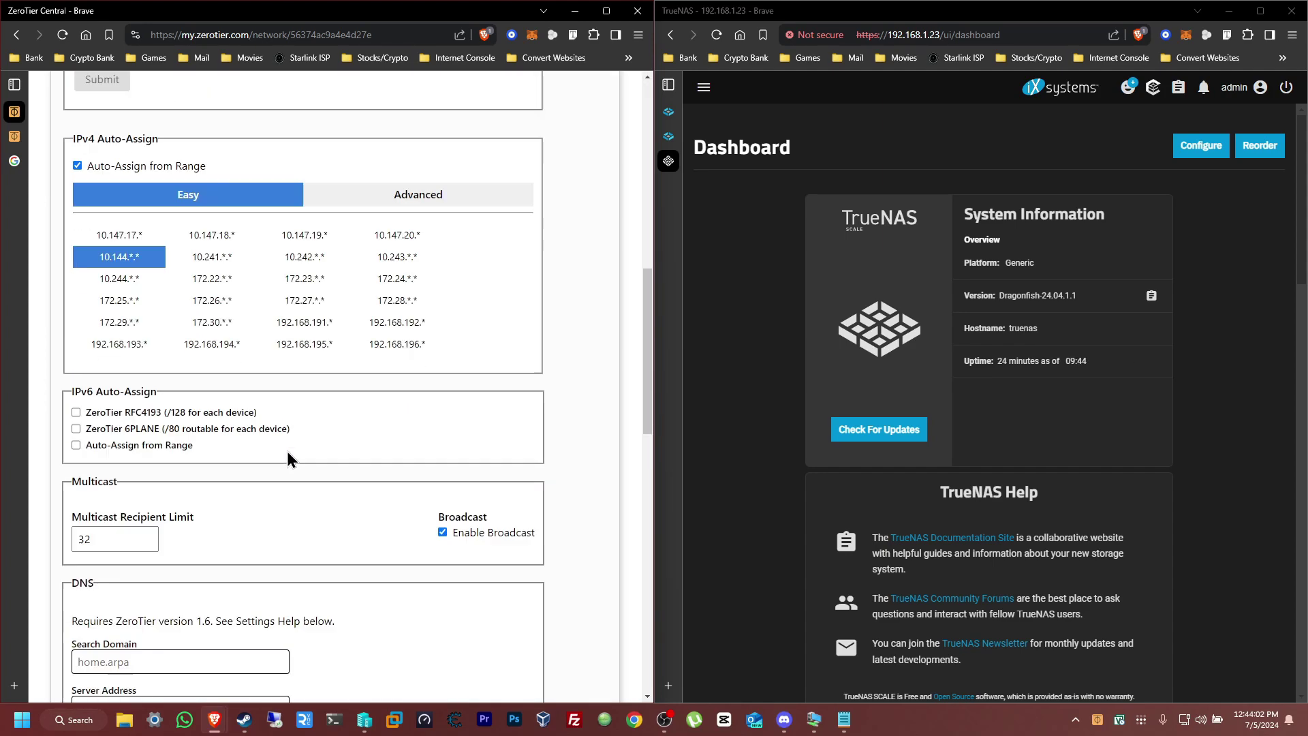
{"action": "scroll", "coordinate": [288, 453], "scroll_direction": "down", "scroll_amount": 9}
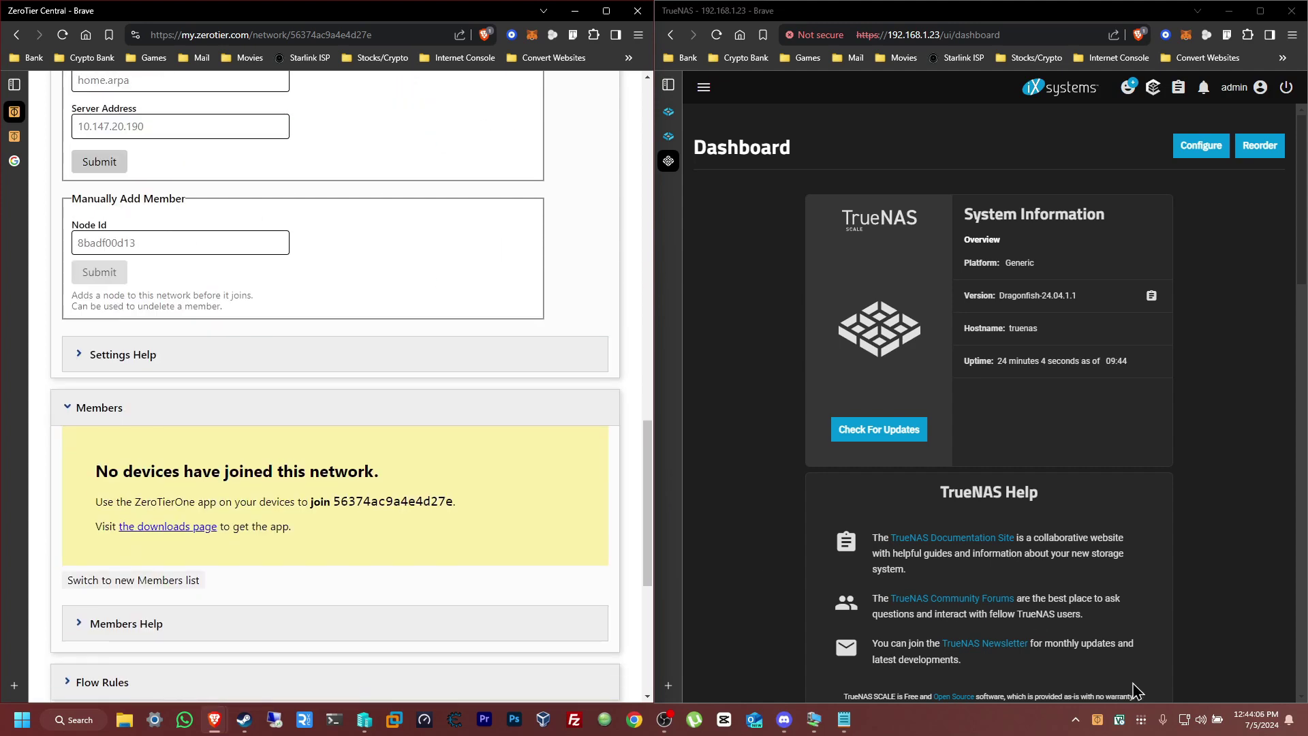
{"action": "left_click", "coordinate": [1099, 720]}
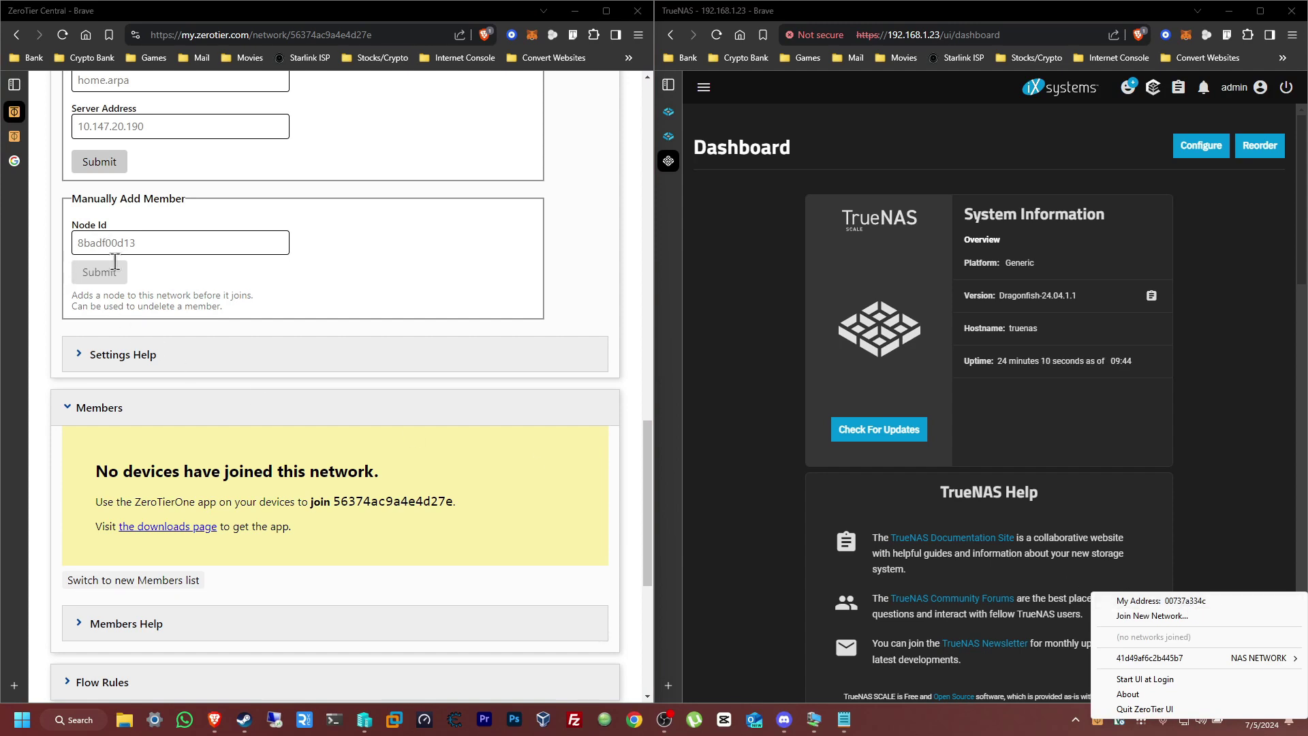
{"action": "left_click", "coordinate": [394, 464]}
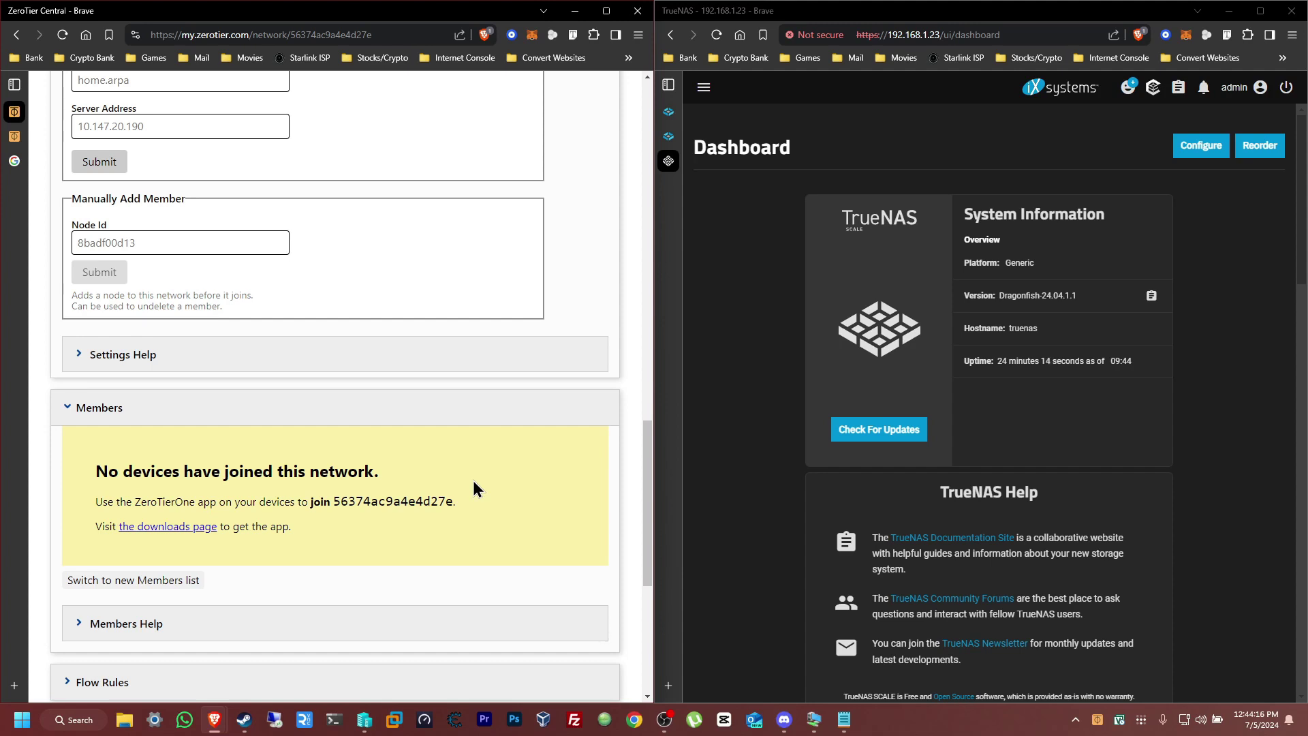
{"action": "scroll", "coordinate": [473, 480], "scroll_direction": "down", "scroll_amount": 1}
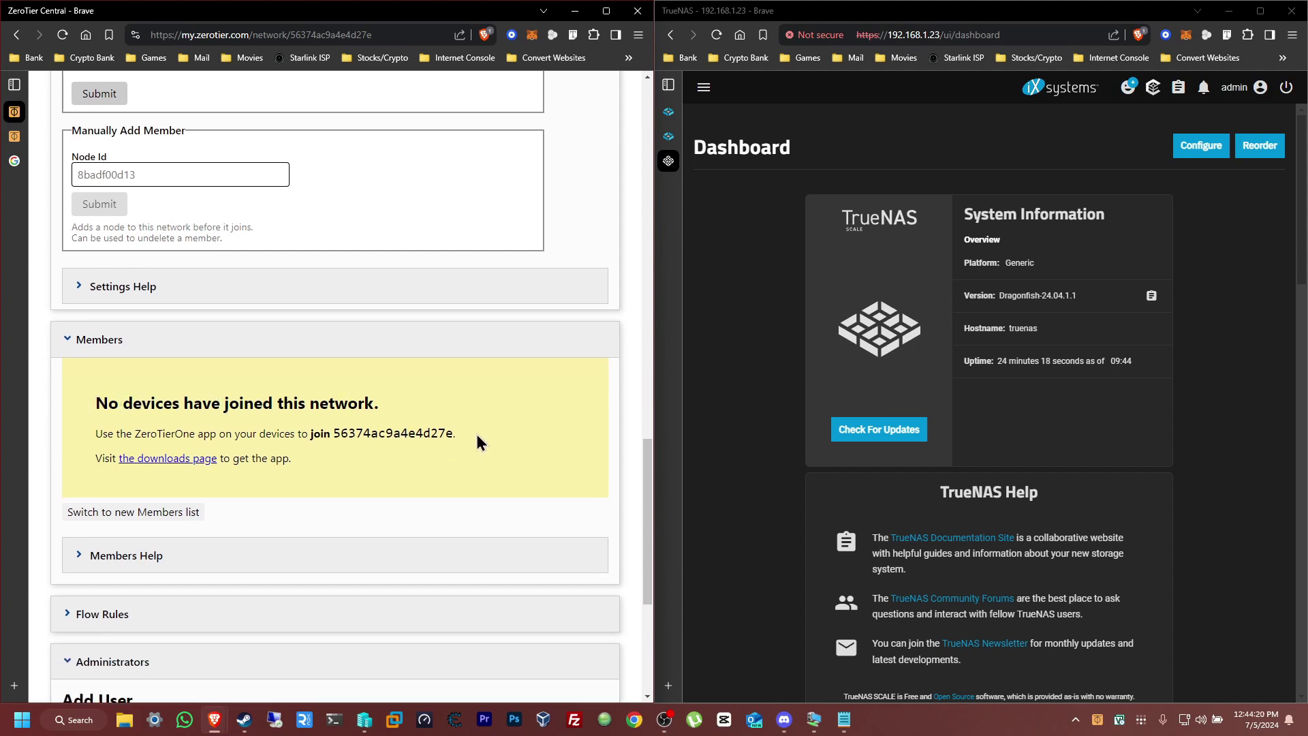
{"action": "scroll", "coordinate": [476, 441], "scroll_direction": "down", "scroll_amount": 1}
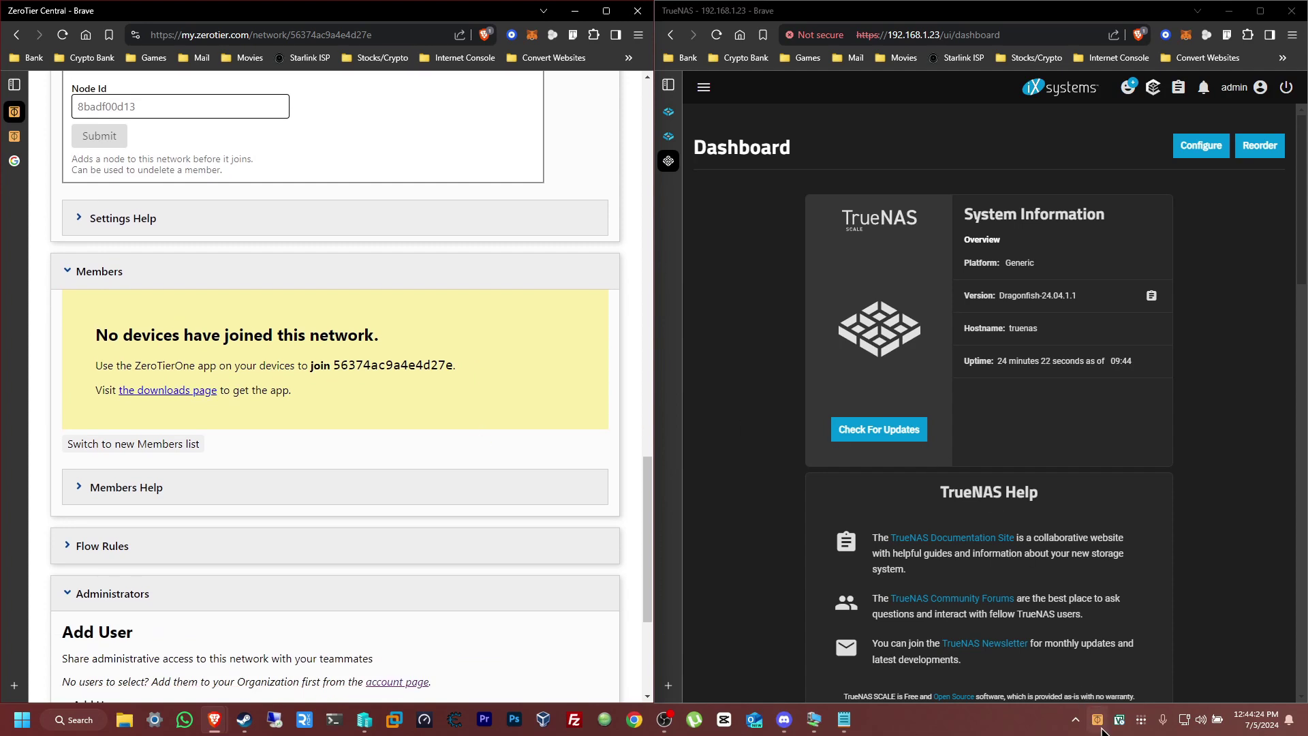
{"action": "left_click", "coordinate": [1098, 722]}
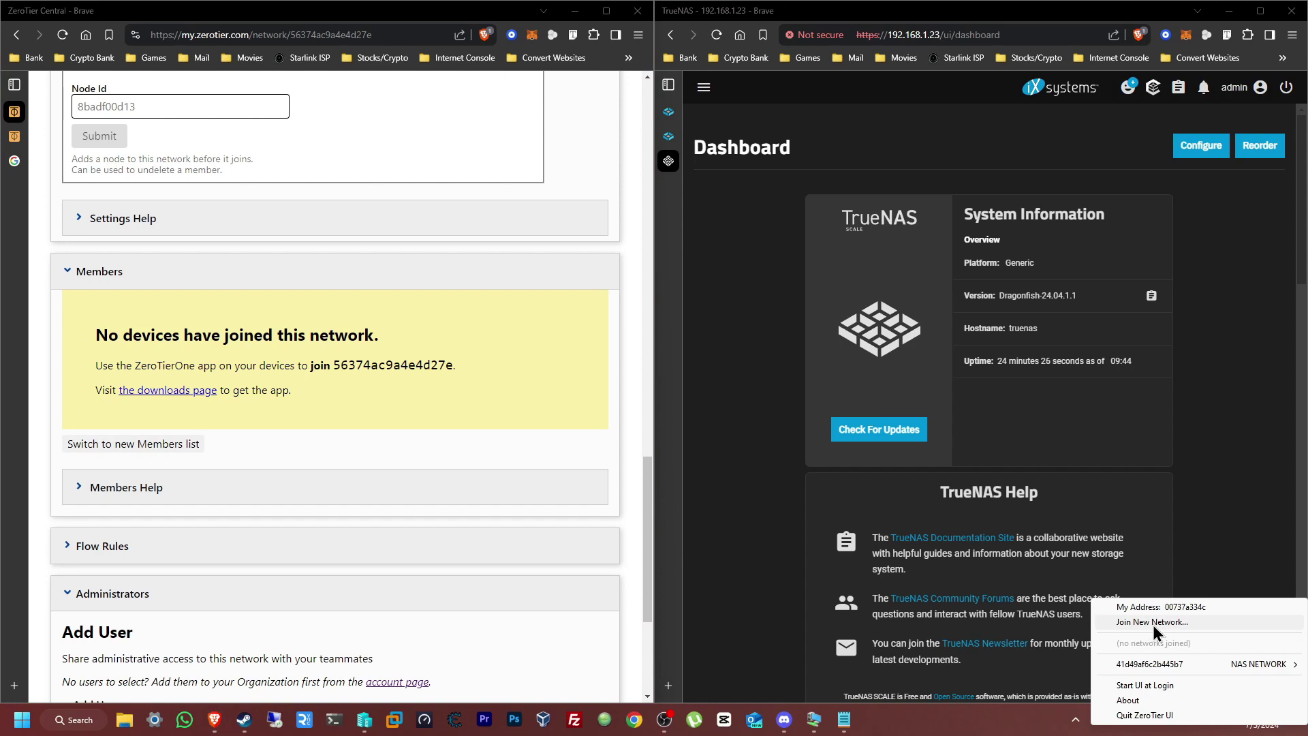
{"action": "mouse_move", "coordinate": [1180, 664]}
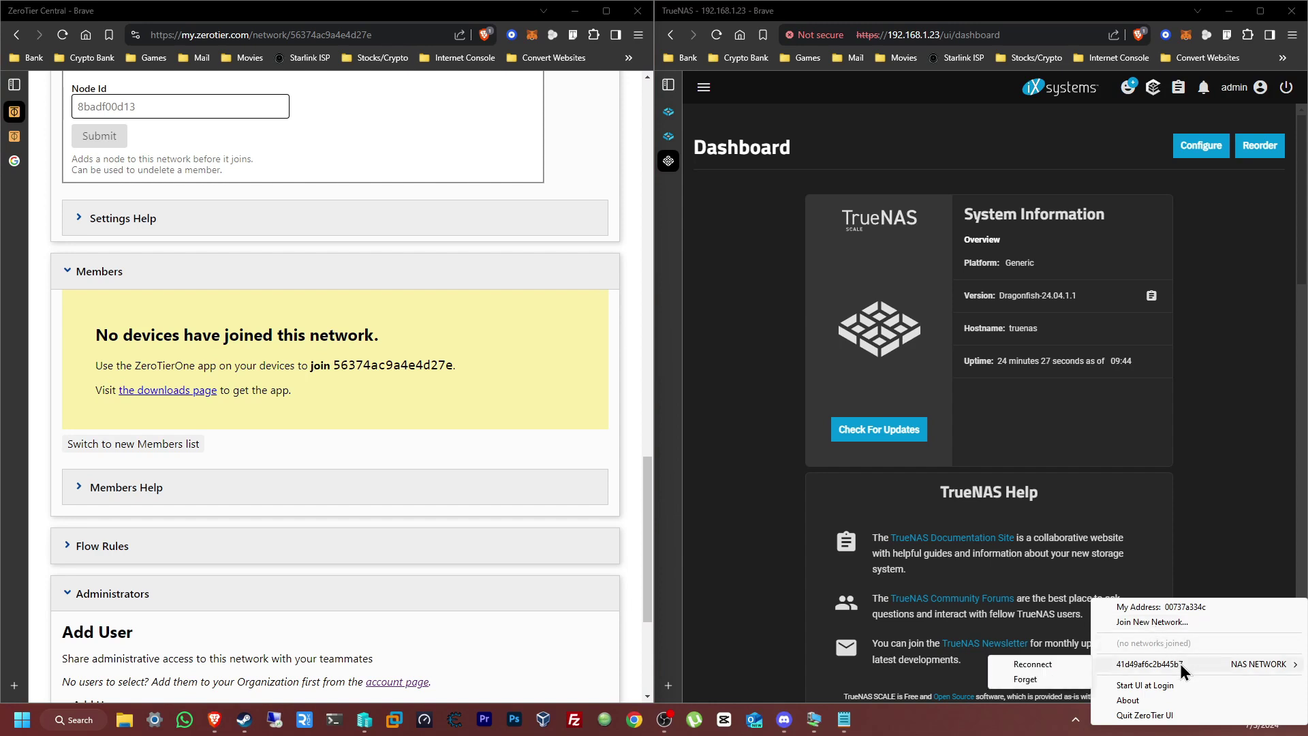
{"action": "left_click", "coordinate": [1052, 680]}
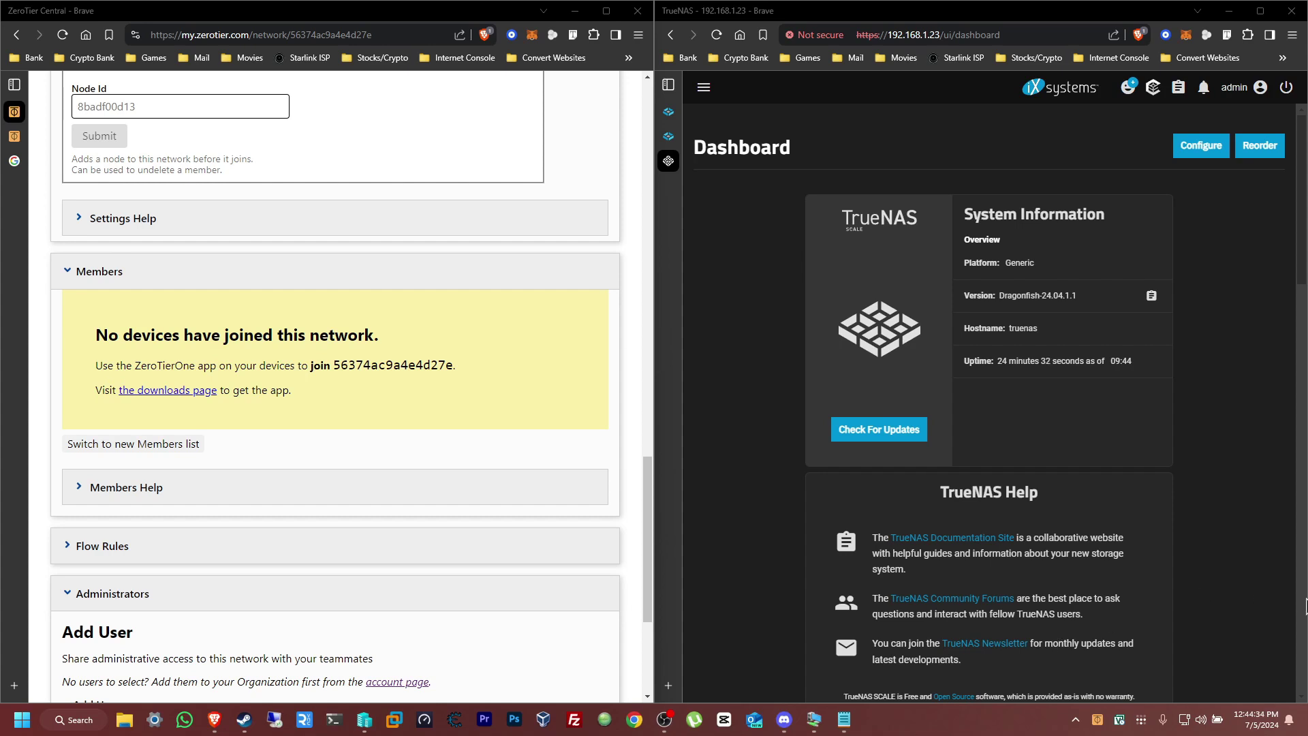
{"action": "left_click", "coordinate": [1097, 720]}
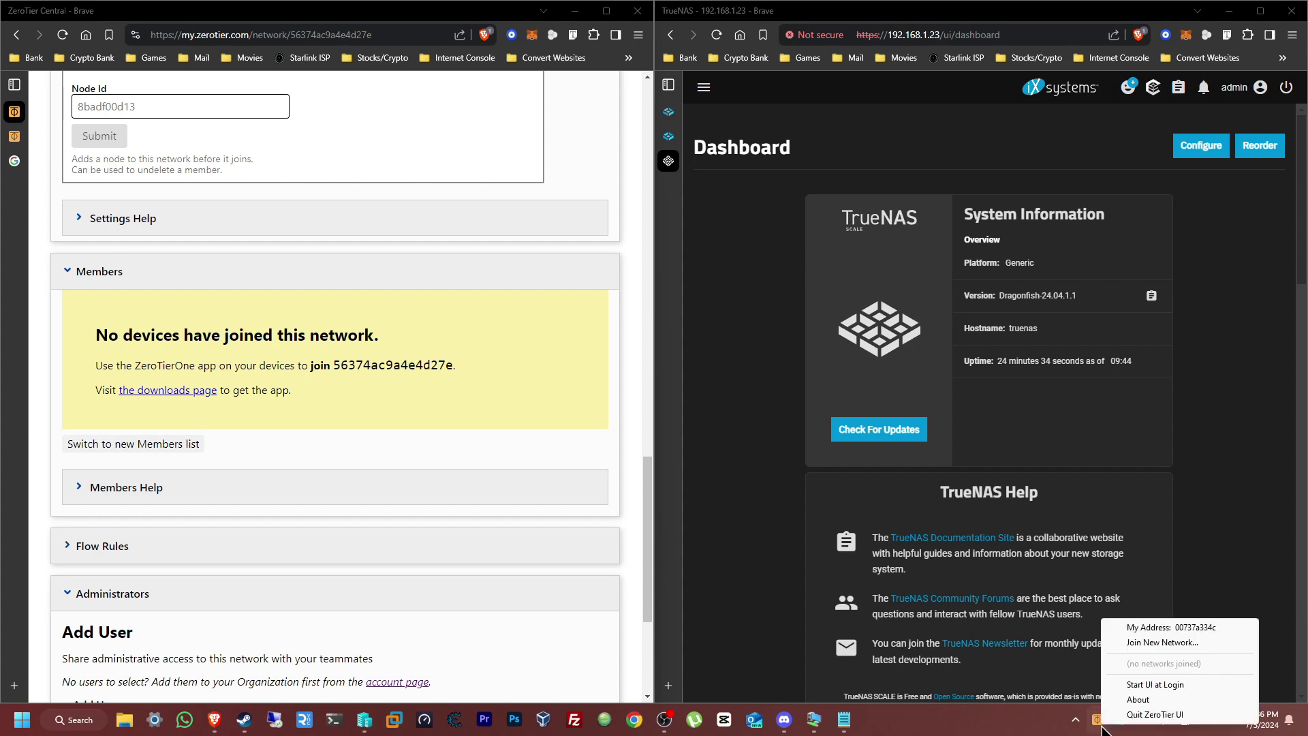
Join this computer to NAS NETWORK using its network ID, then reload Central to see the member
{"action": "left_click", "coordinate": [1178, 644]}
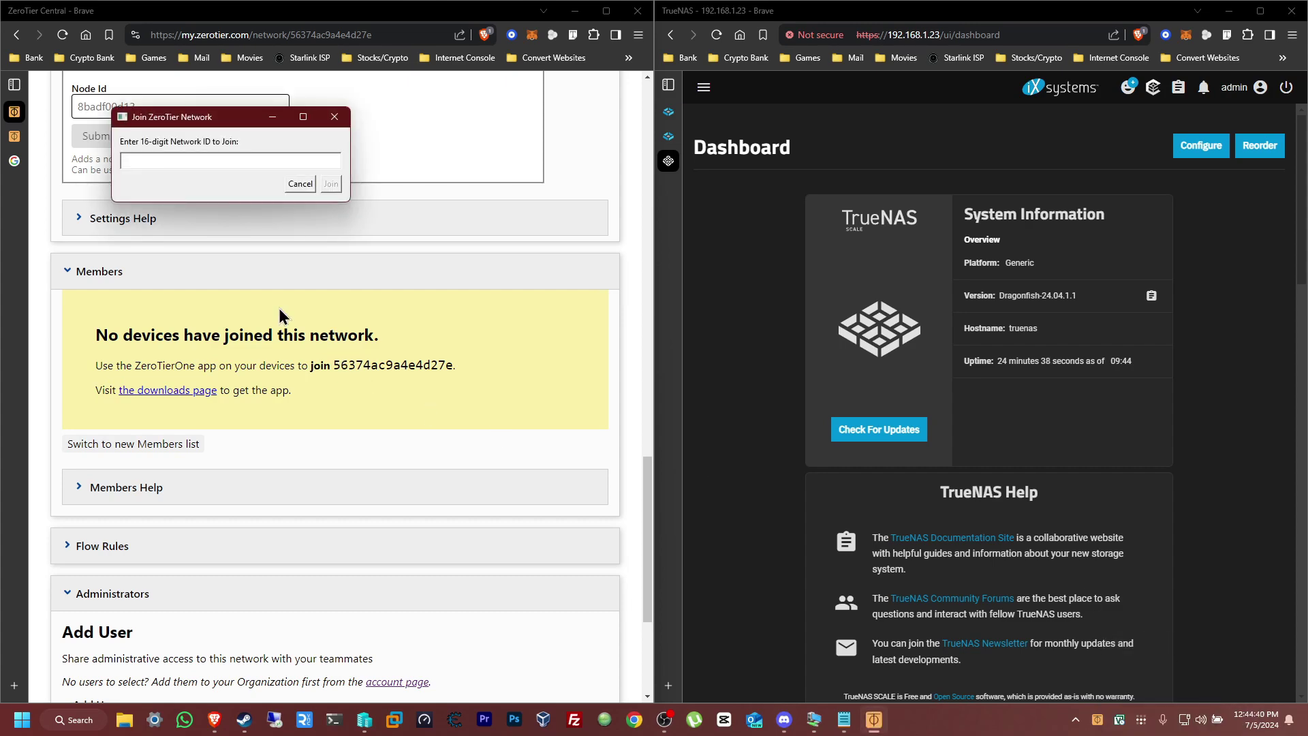
{"action": "left_click_drag", "start_coordinate": [198, 118], "coordinate": [710, 313]}
{"action": "scroll", "coordinate": [484, 426], "scroll_direction": "up", "scroll_amount": 15}
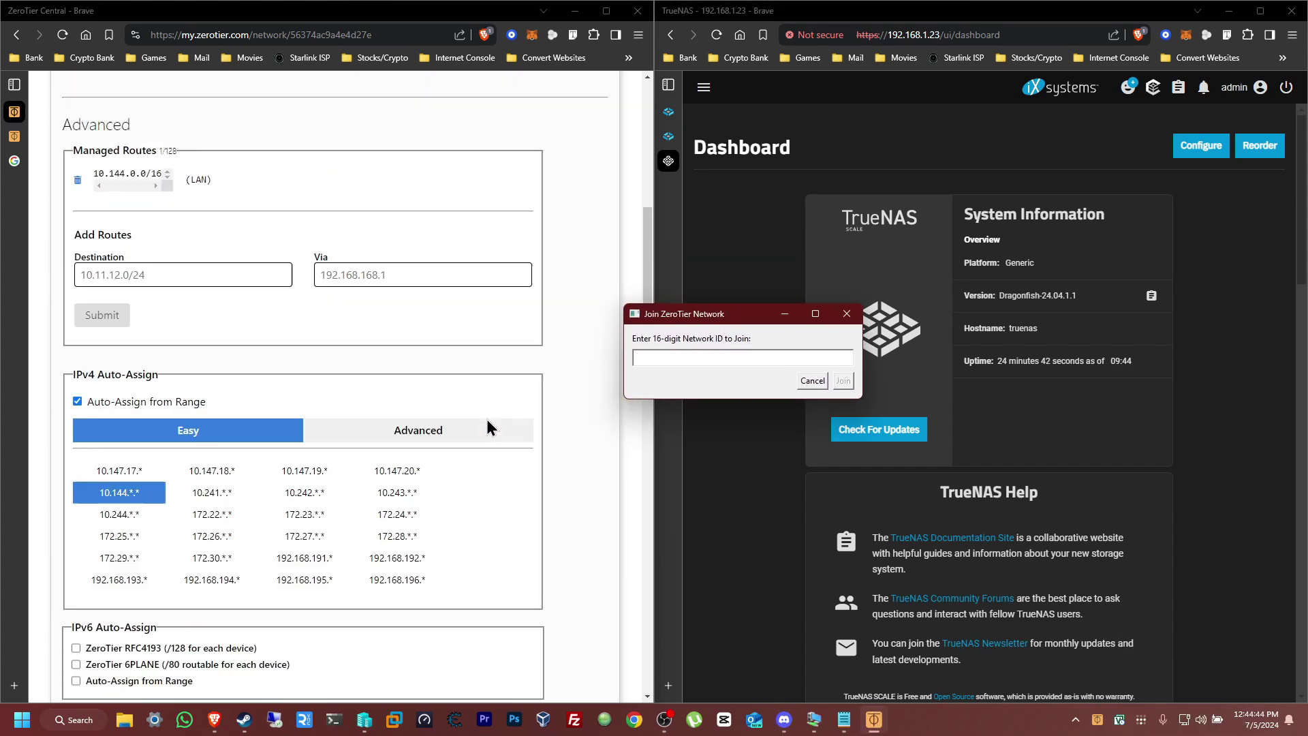
{"action": "double_click", "coordinate": [246, 275]}
{"action": "key", "text": "ctrl+c"}
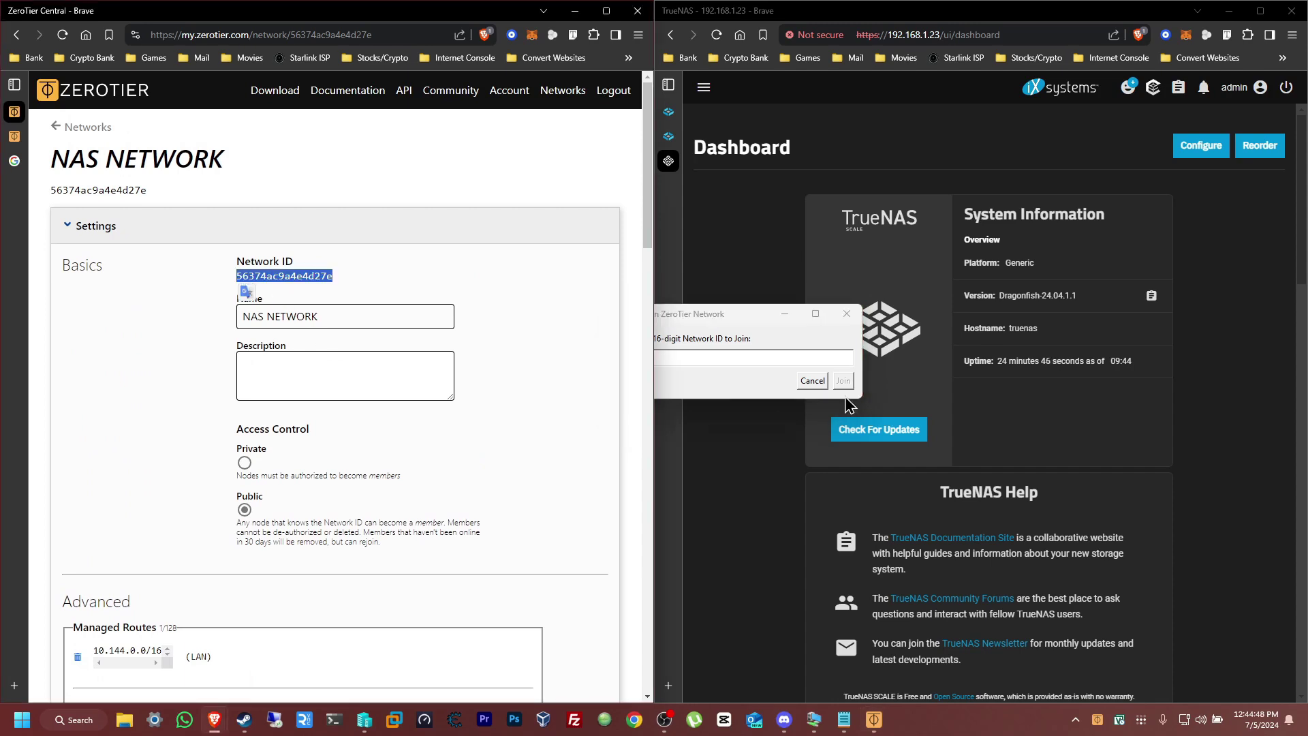
{"action": "left_click", "coordinate": [777, 357]}
{"action": "key", "text": "ctrl+v"}
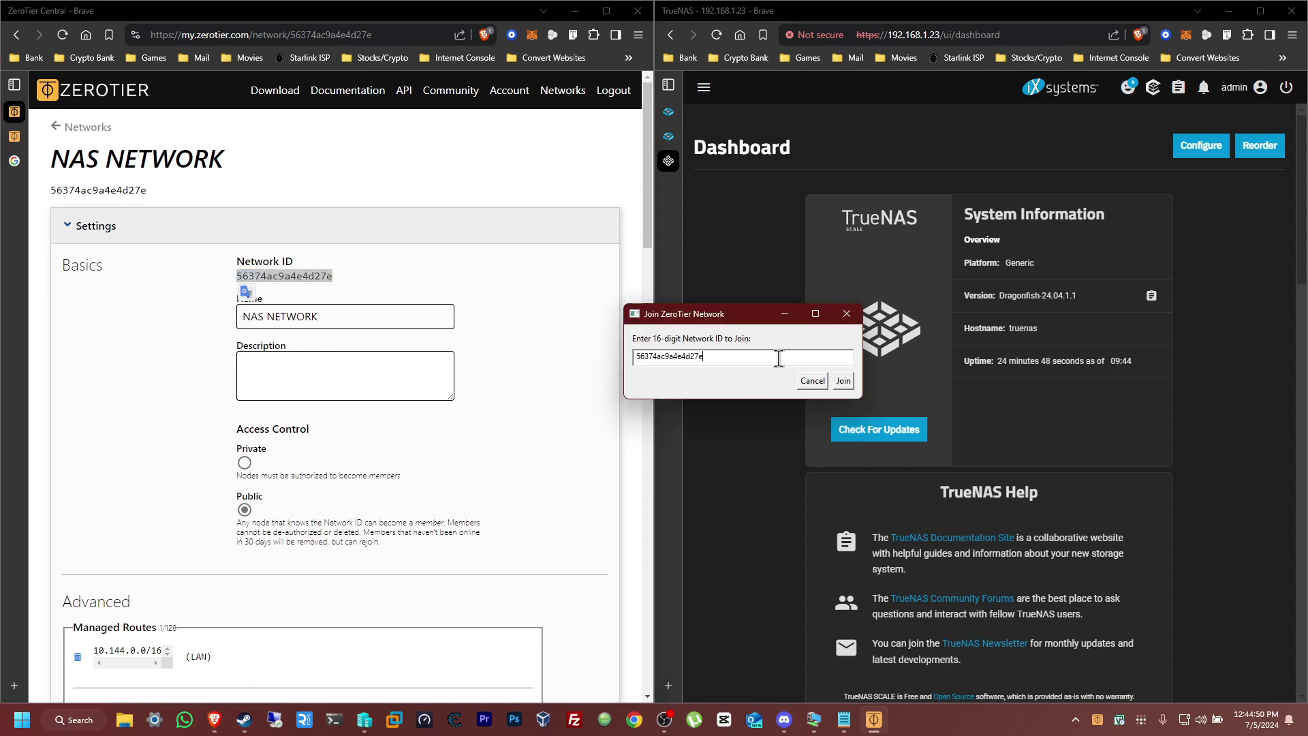
{"action": "left_click", "coordinate": [847, 381]}
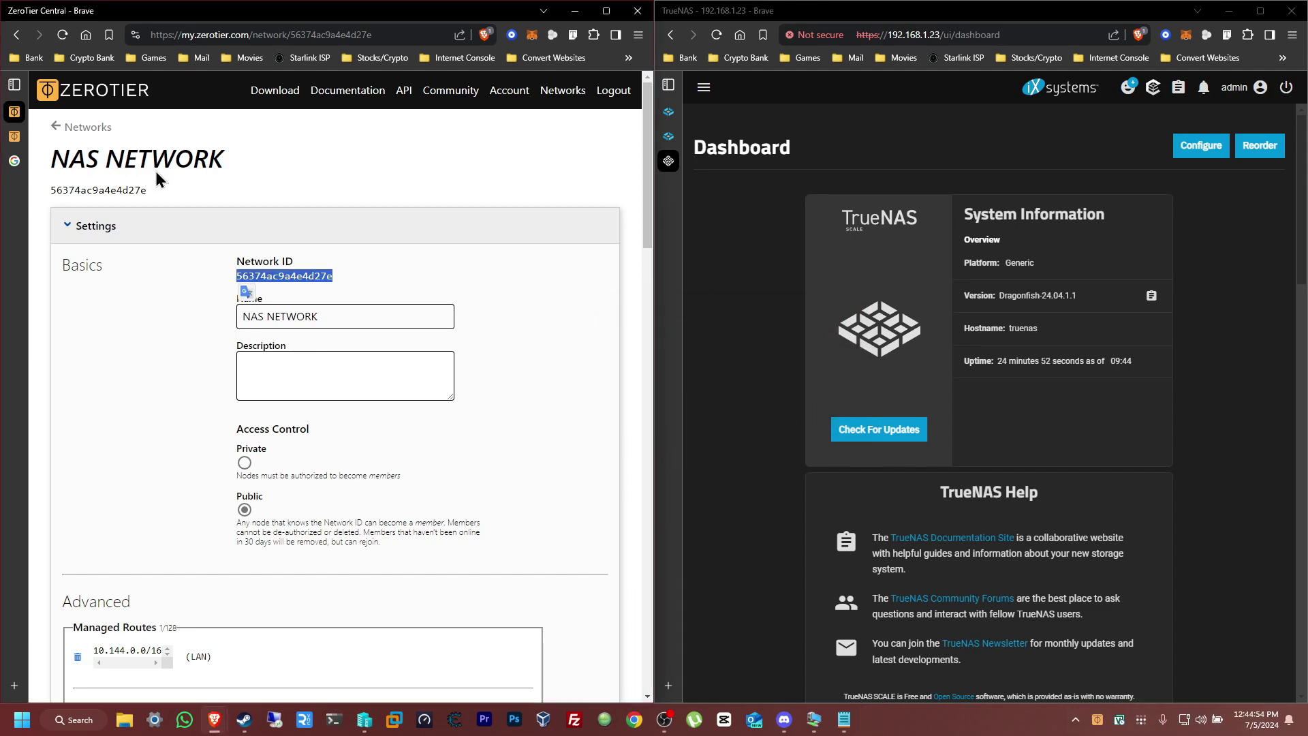
{"action": "left_click", "coordinate": [540, 362]}
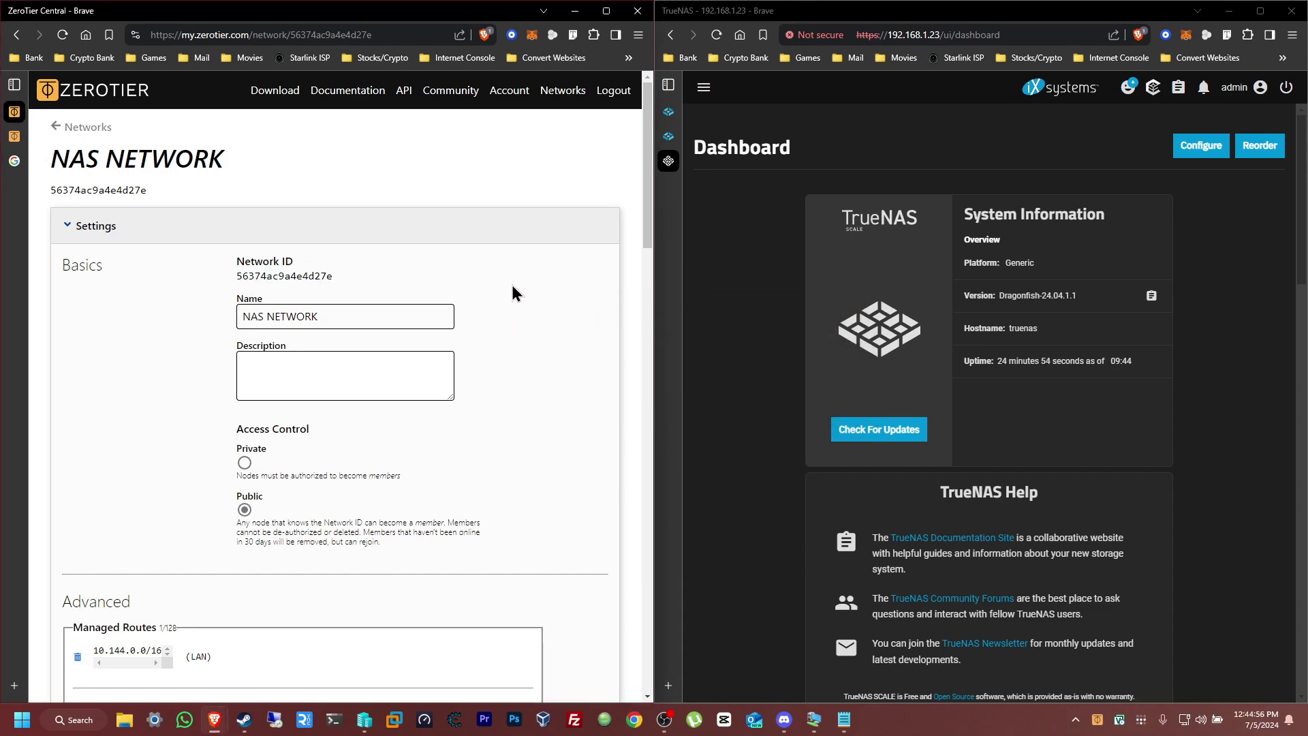
{"action": "scroll", "coordinate": [512, 293], "scroll_direction": "down", "scroll_amount": 20}
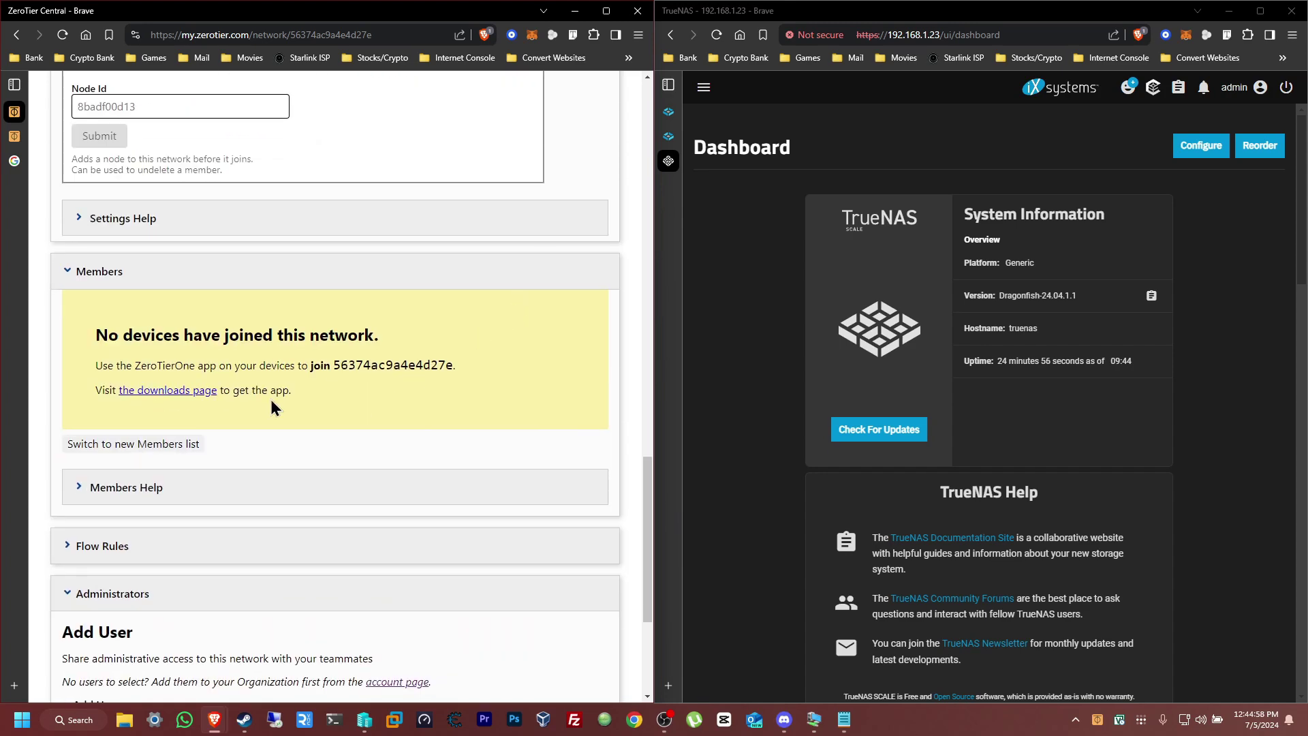
{"action": "left_click", "coordinate": [62, 34]}
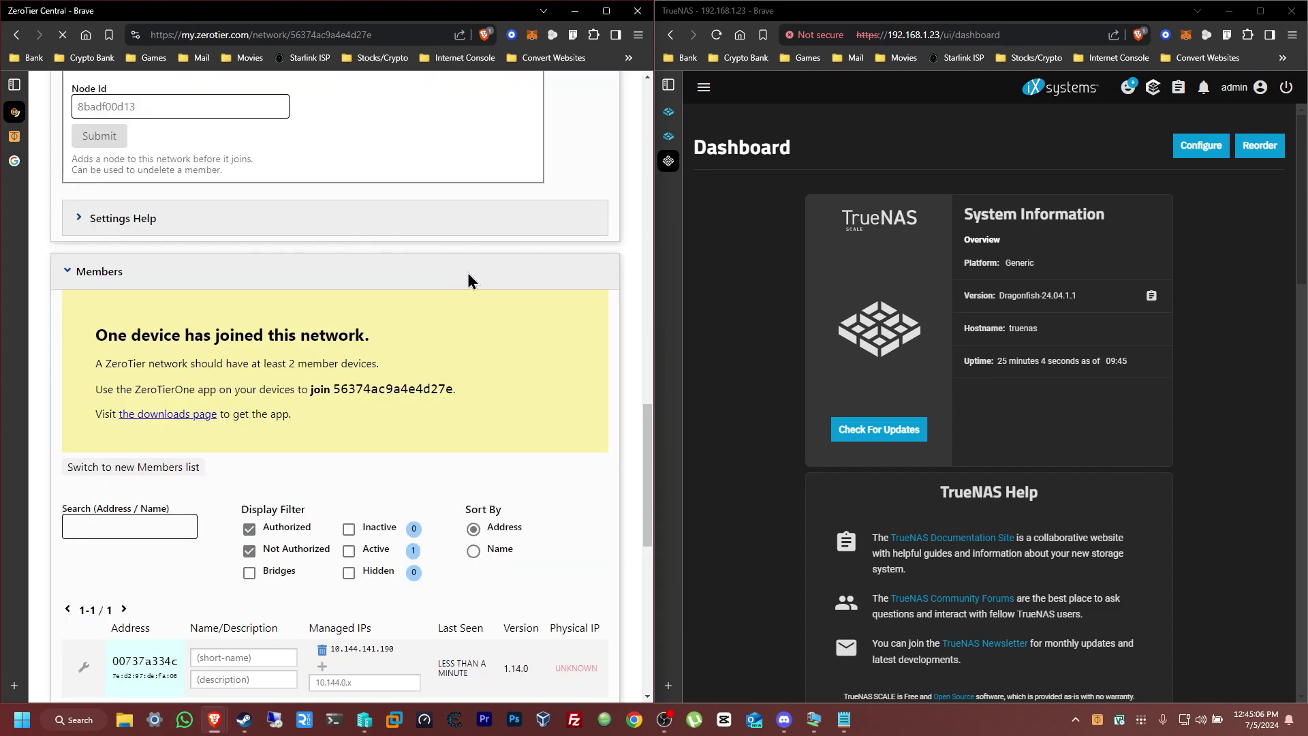
Give the joined member with IP 10.144.141.190 the short name 'Computer 1'
{"action": "scroll", "coordinate": [467, 280], "scroll_direction": "down", "scroll_amount": 3}
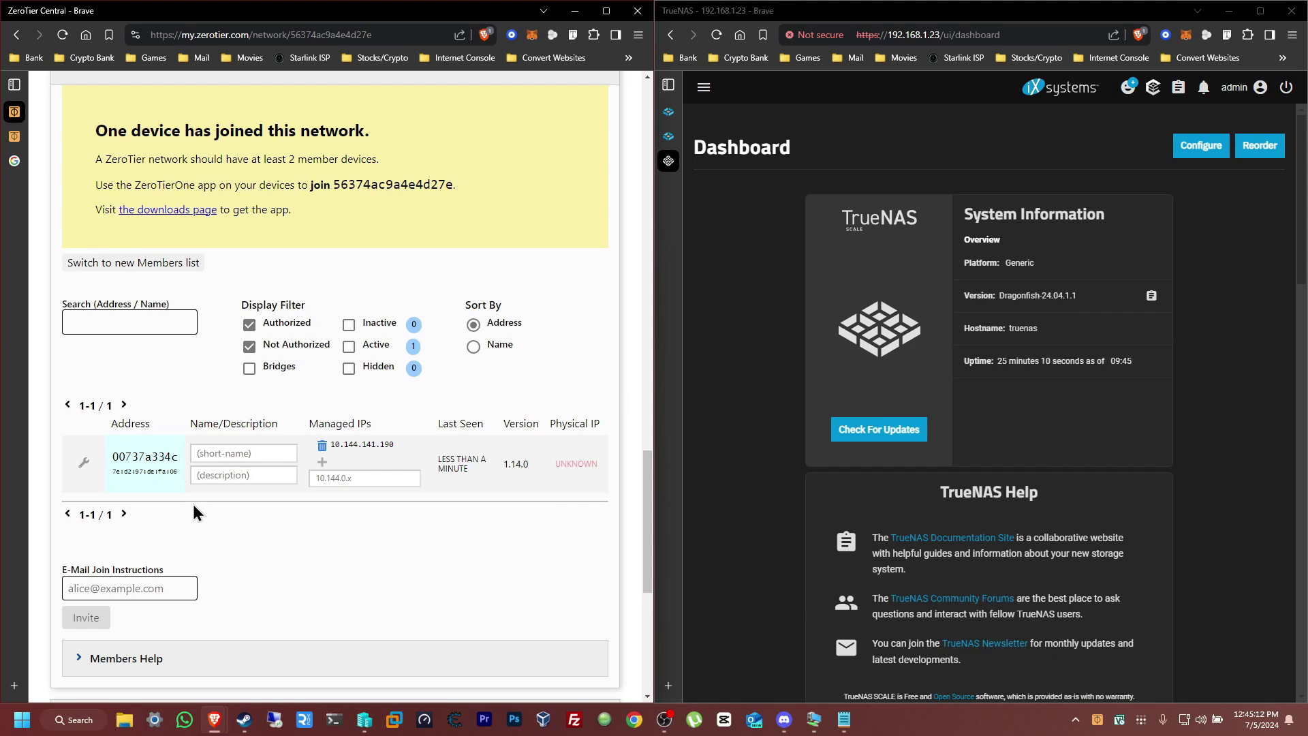
{"action": "left_click", "coordinate": [1099, 720]}
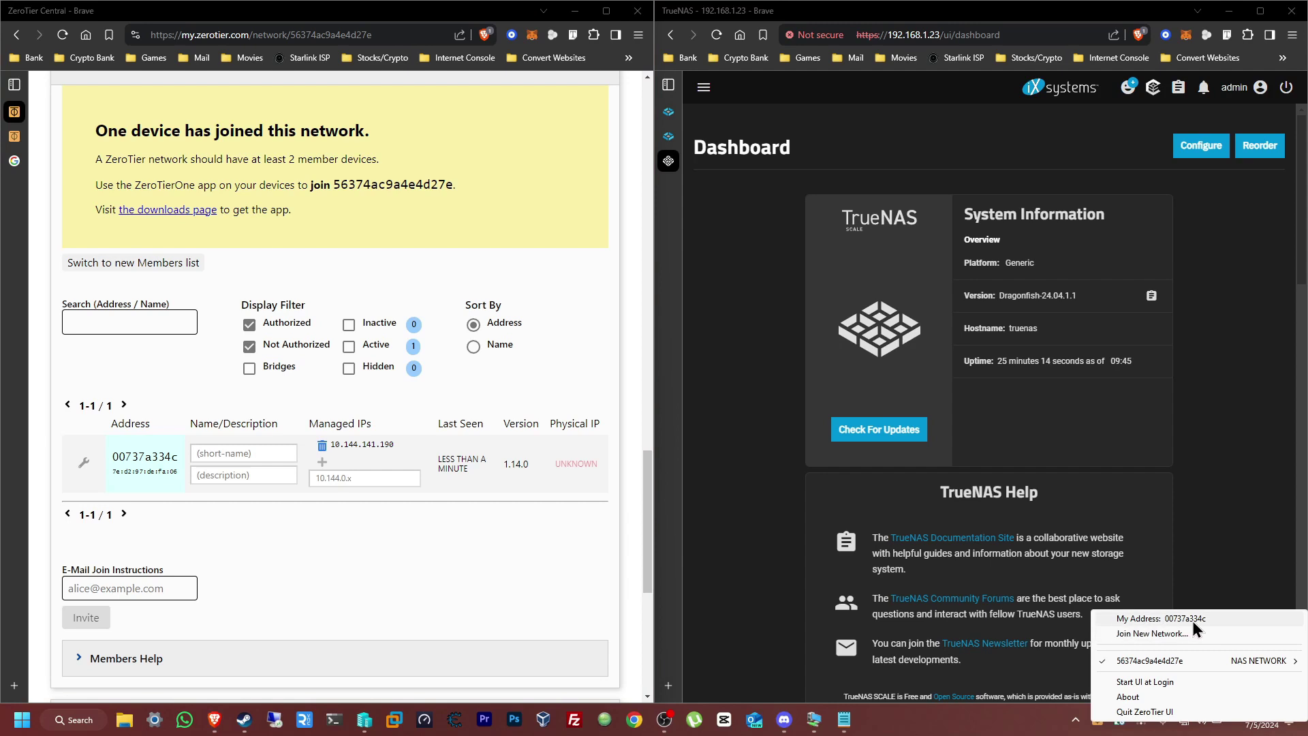
{"action": "left_click", "coordinate": [269, 454]}
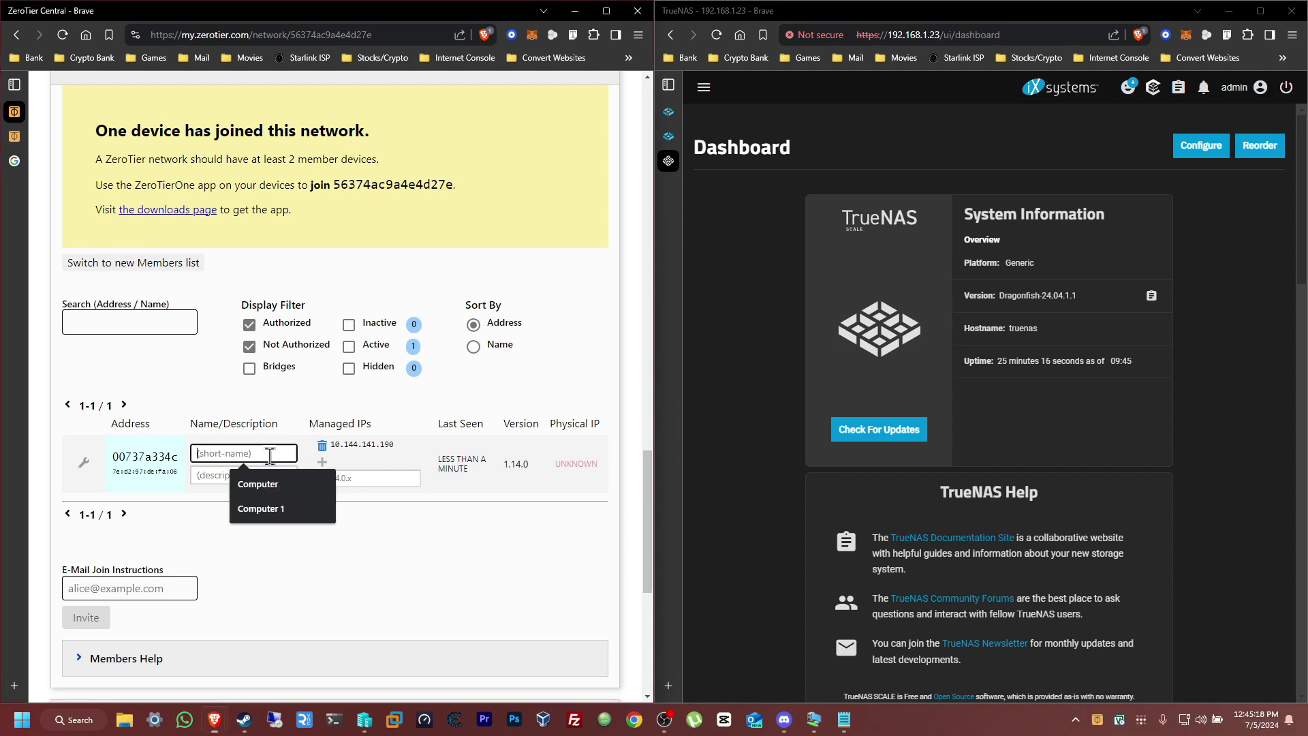
{"action": "type", "text": "Computer 1"}
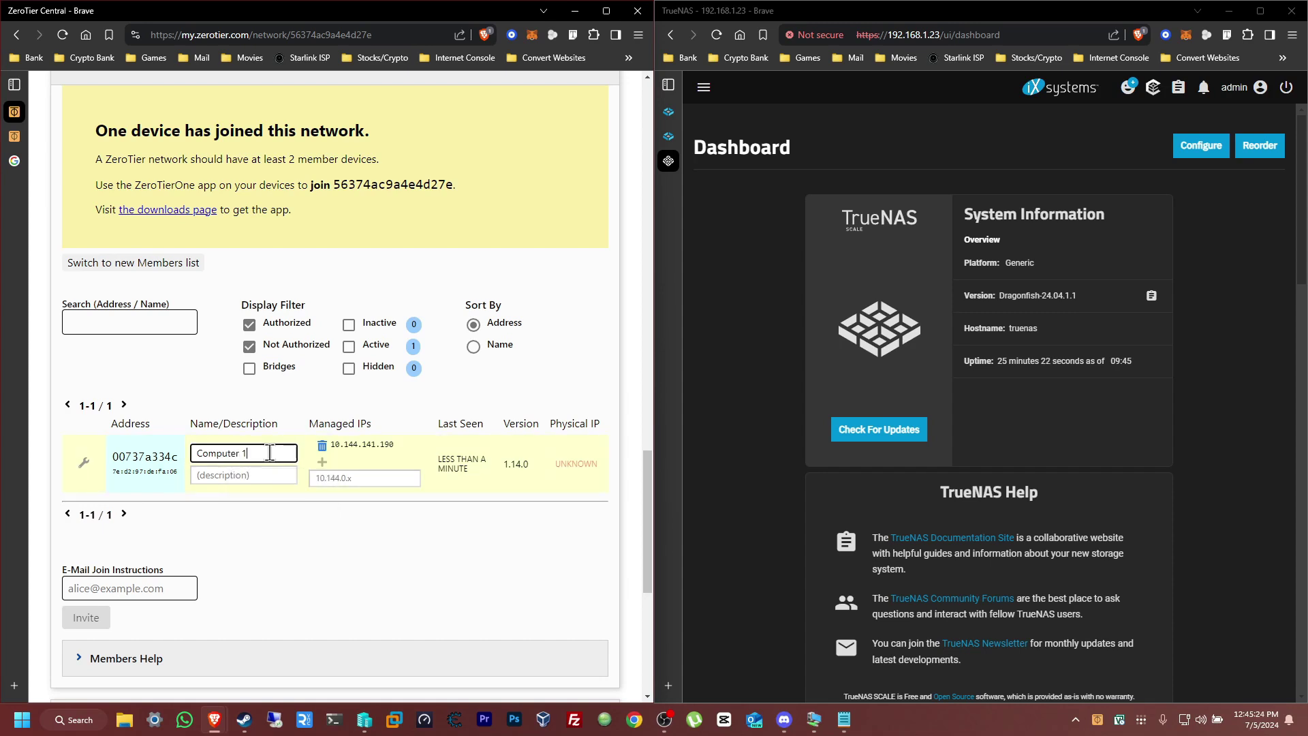
{"action": "left_click", "coordinate": [559, 590]}
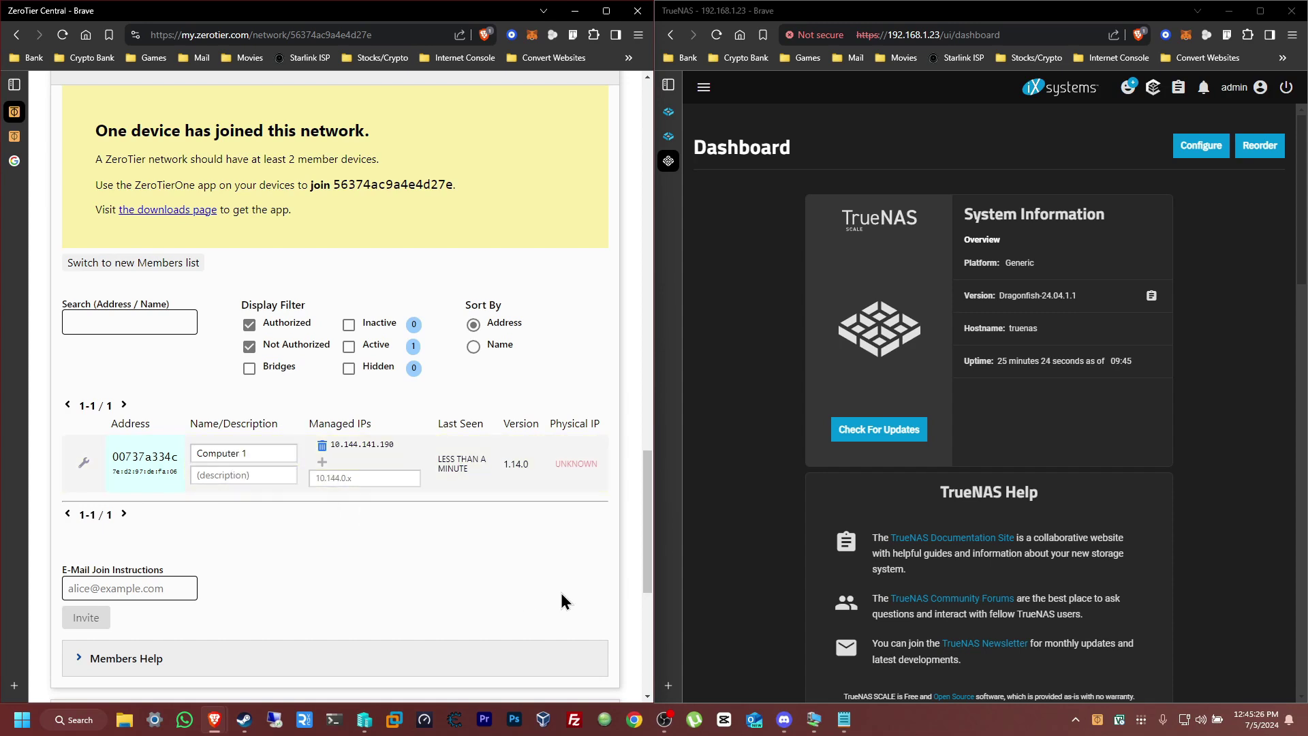
{"action": "scroll", "coordinate": [561, 592], "scroll_direction": "up", "scroll_amount": 4}
{"action": "scroll", "coordinate": [561, 590], "scroll_direction": "up", "scroll_amount": 20}
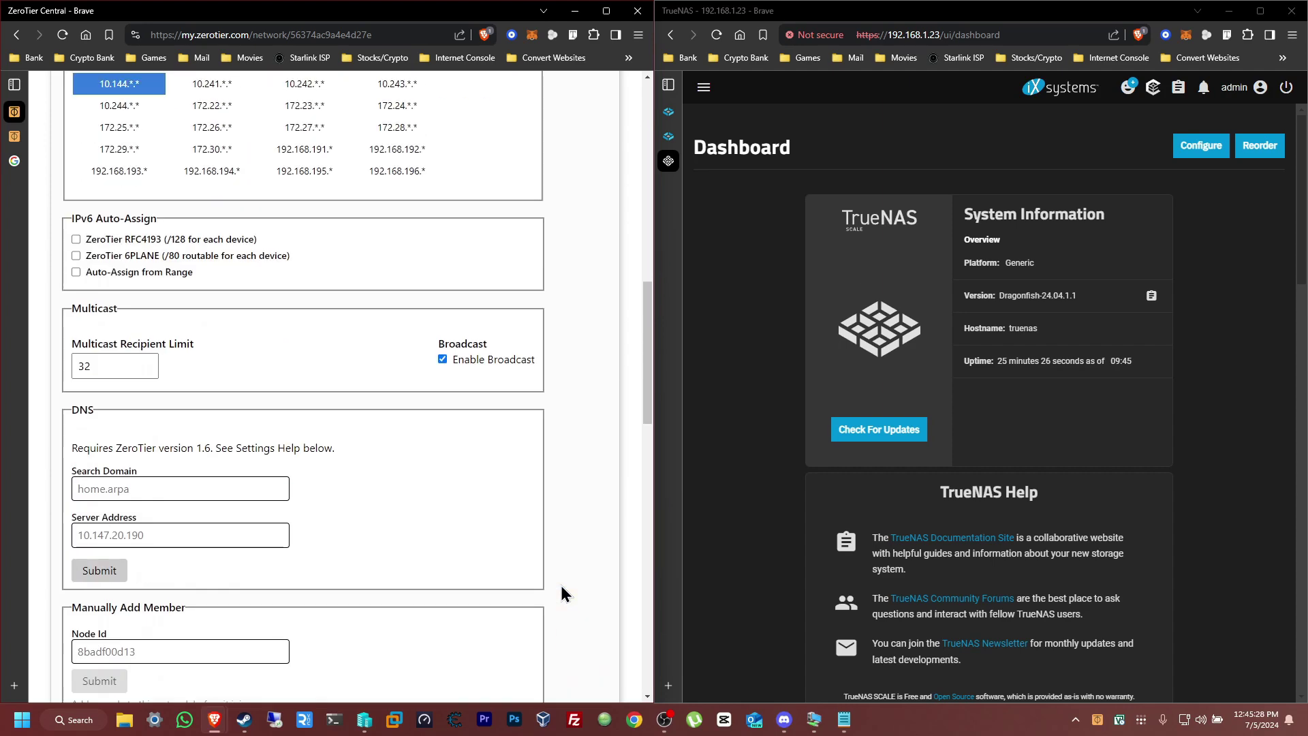
{"action": "scroll", "coordinate": [561, 585], "scroll_direction": "up", "scroll_amount": 2}
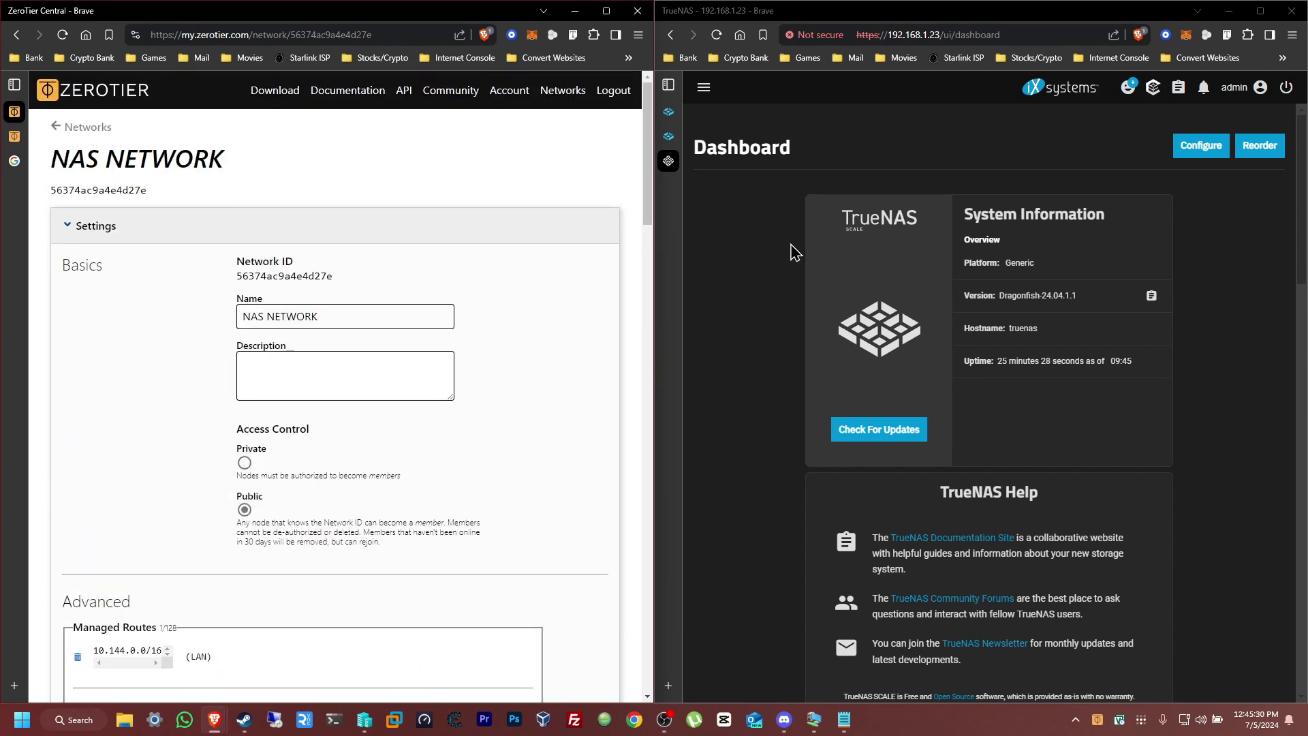
Browse TrueNAS SCALE's available apps down to Networking and open the Zerotier 1.14.0 community app
{"action": "left_click", "coordinate": [706, 96]}
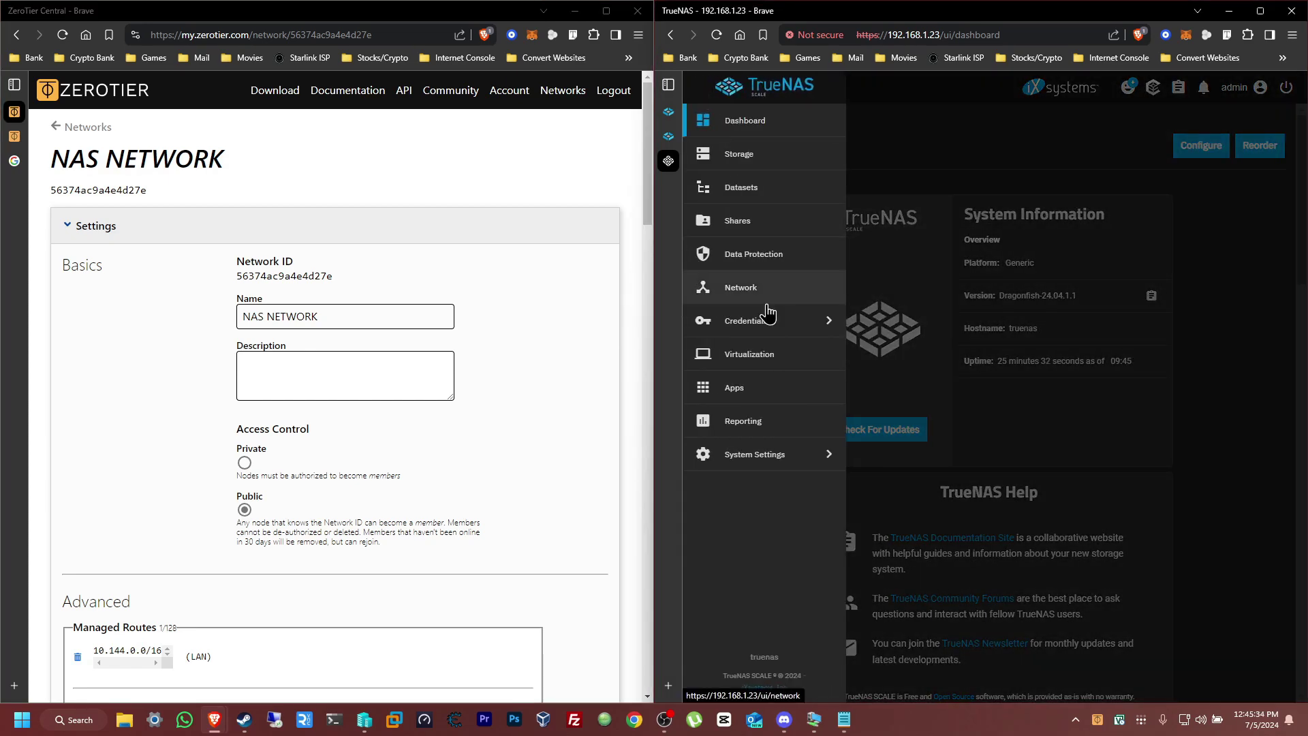
{"action": "left_click", "coordinate": [791, 388]}
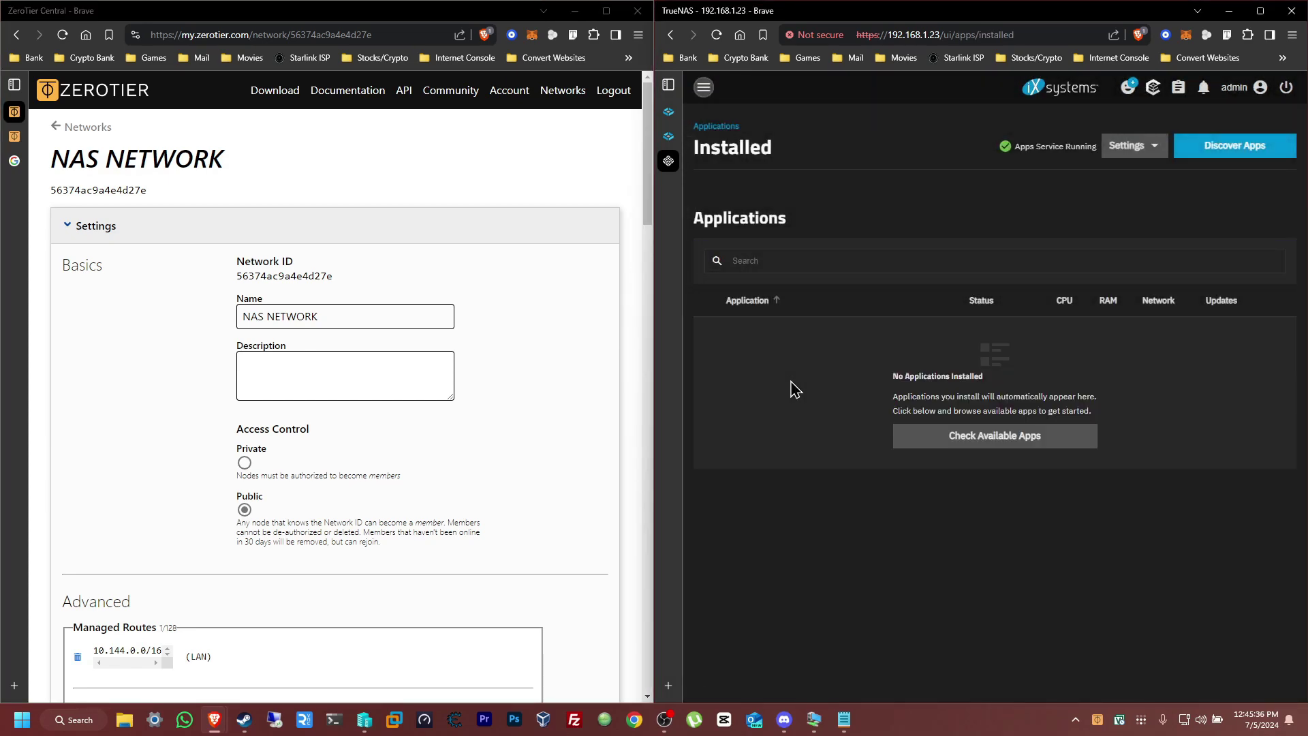
{"action": "left_click", "coordinate": [1019, 448]}
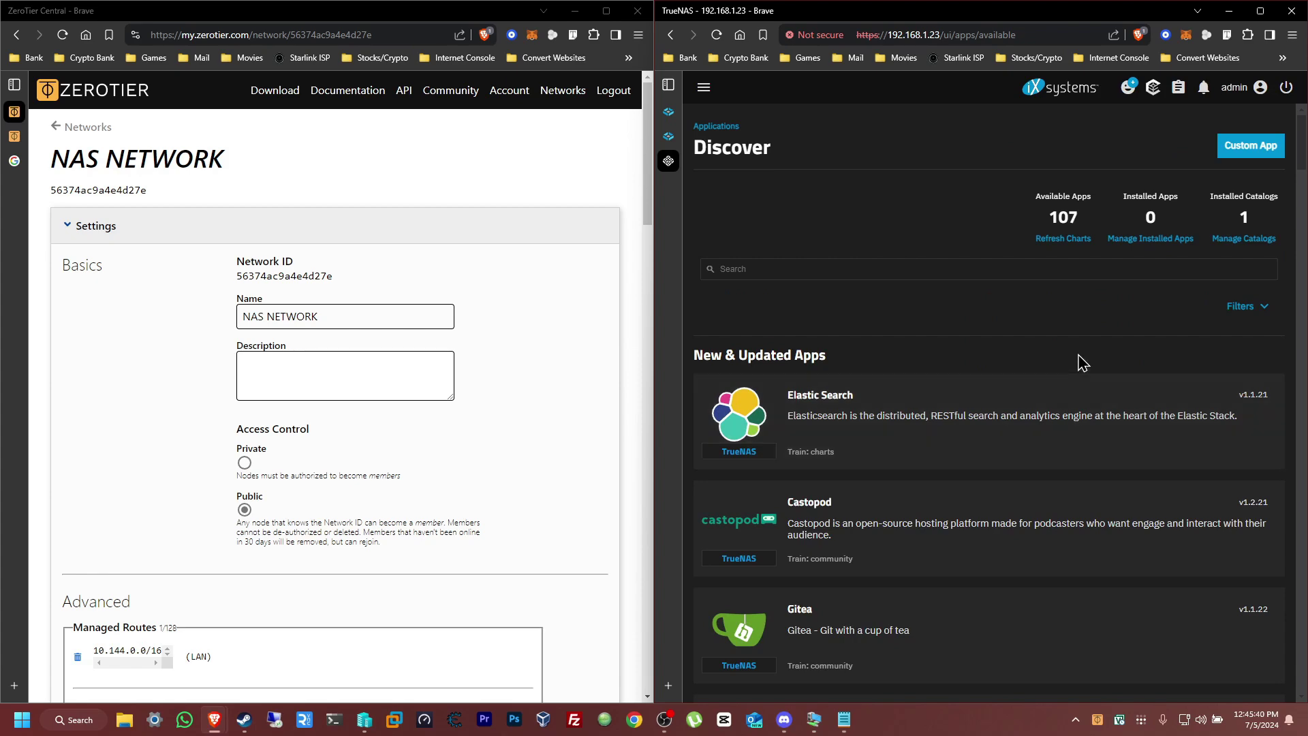
{"action": "left_click", "coordinate": [864, 266]}
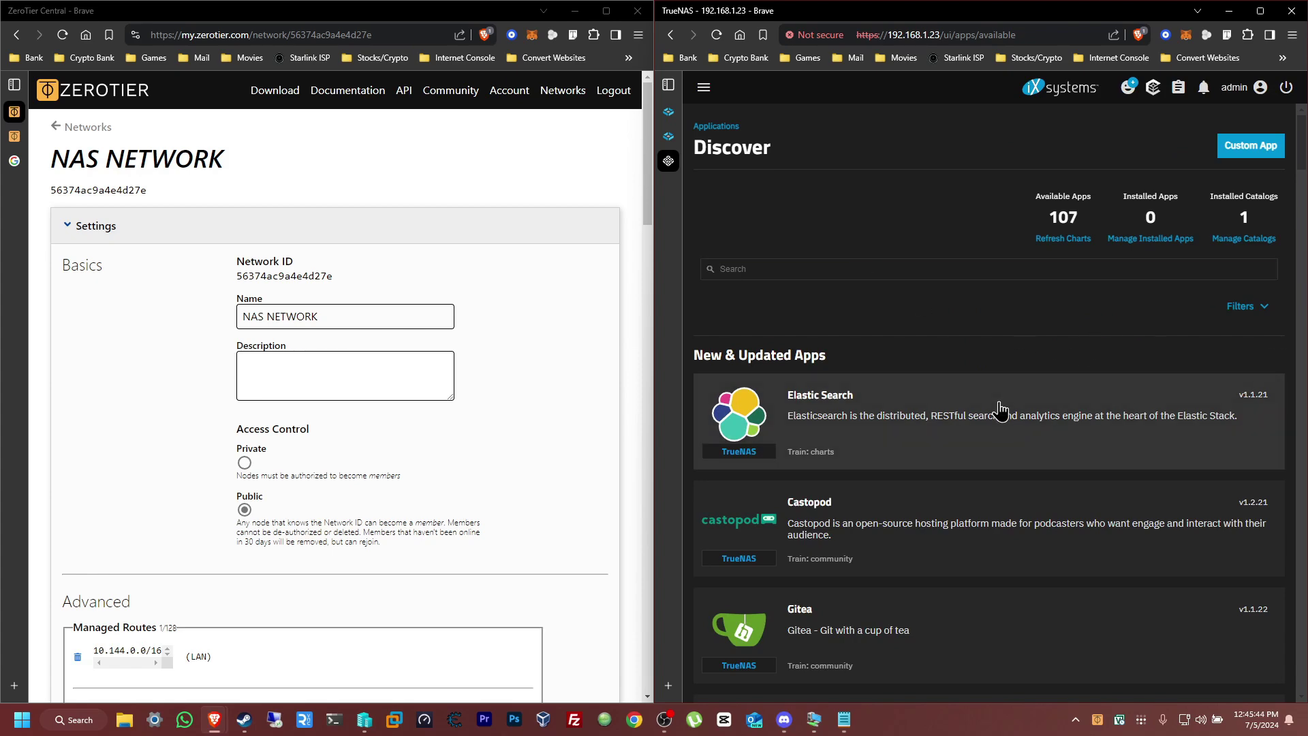
{"action": "scroll", "coordinate": [876, 403], "scroll_direction": "down", "scroll_amount": 15}
{"action": "scroll", "coordinate": [852, 405], "scroll_direction": "down", "scroll_amount": 15}
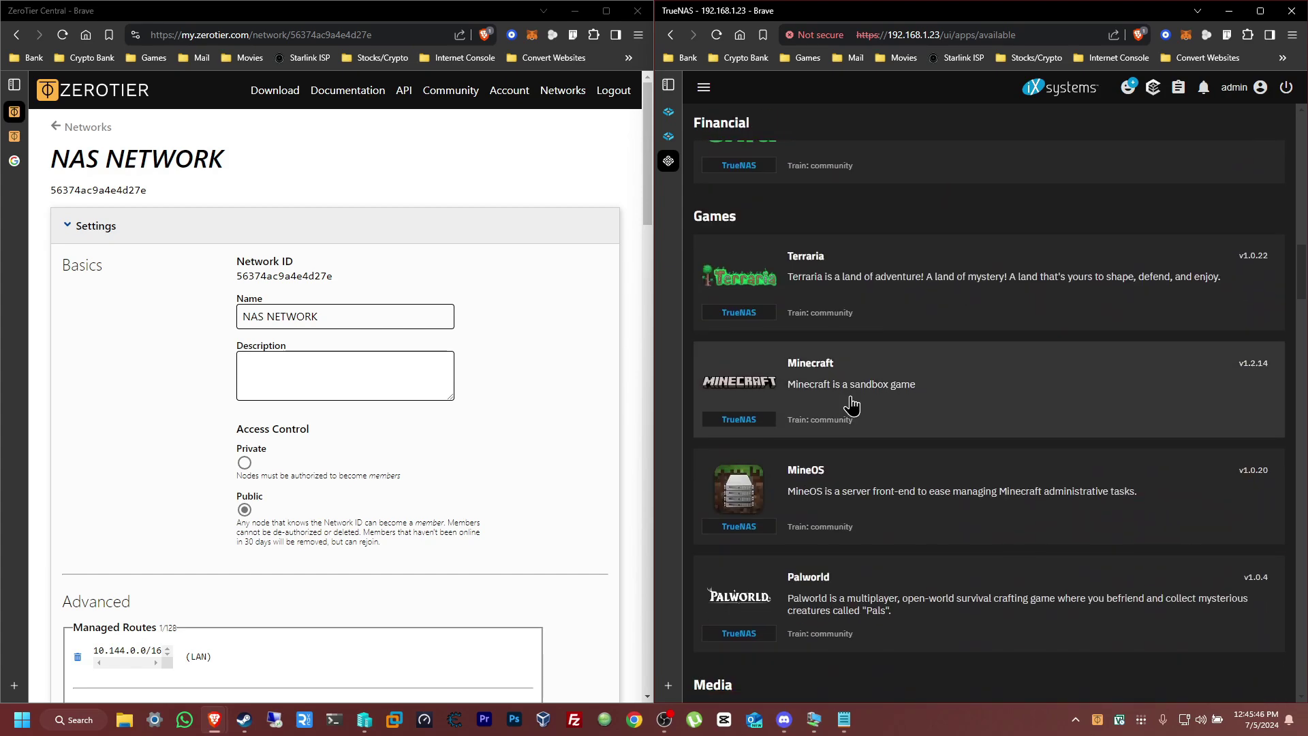
{"action": "scroll", "coordinate": [851, 405], "scroll_direction": "down", "scroll_amount": 15}
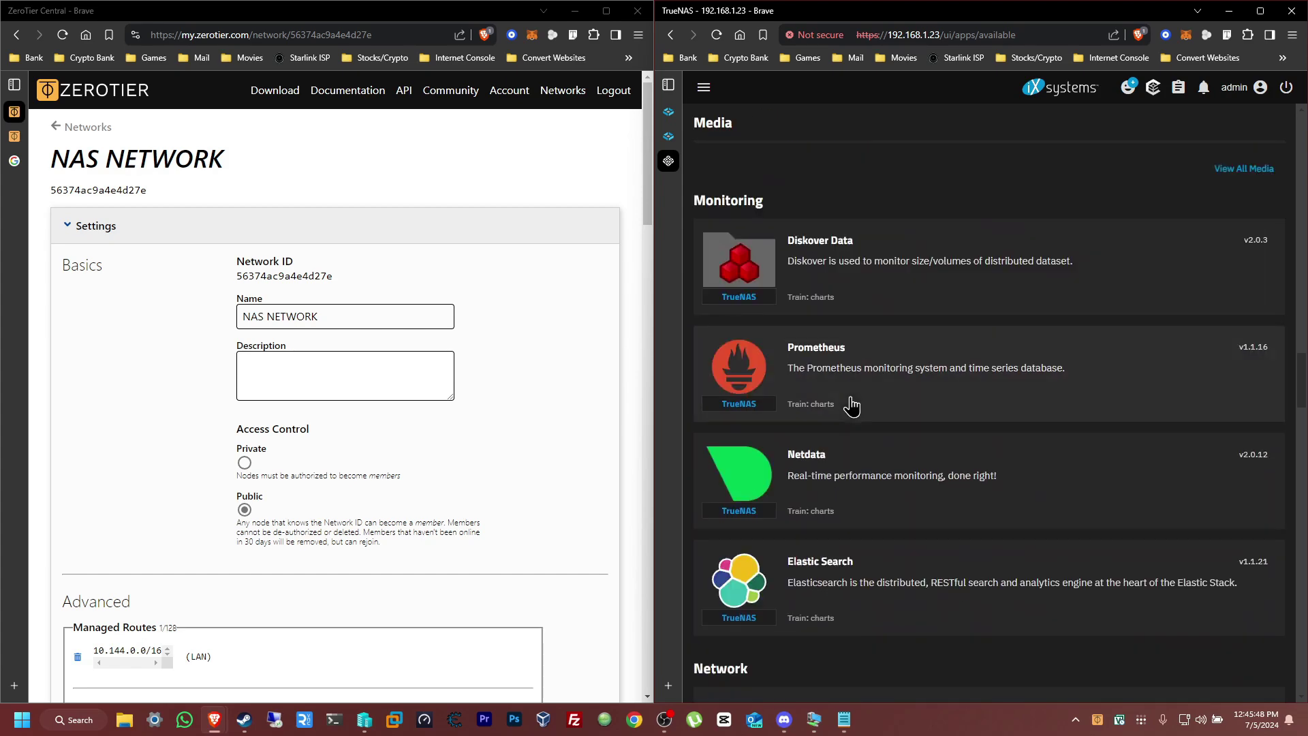
{"action": "scroll", "coordinate": [851, 406], "scroll_direction": "down", "scroll_amount": 9}
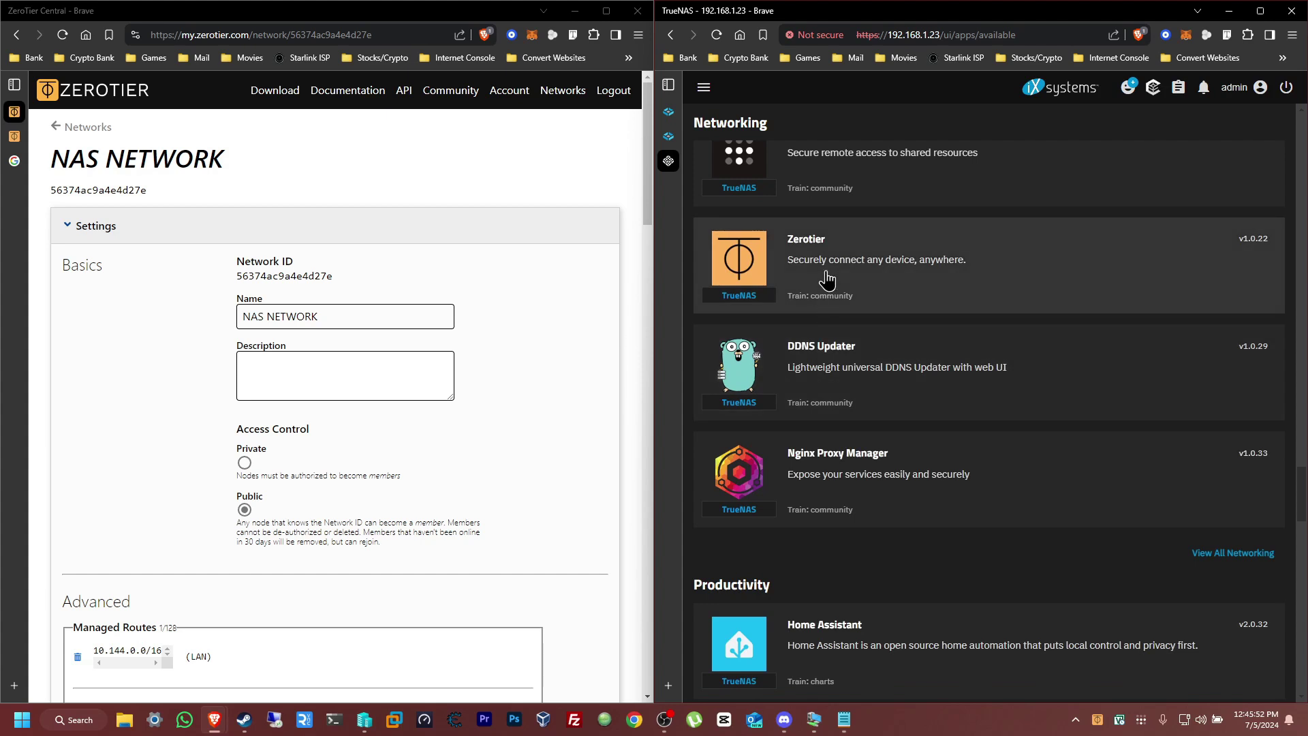
{"action": "left_click", "coordinate": [824, 271]}
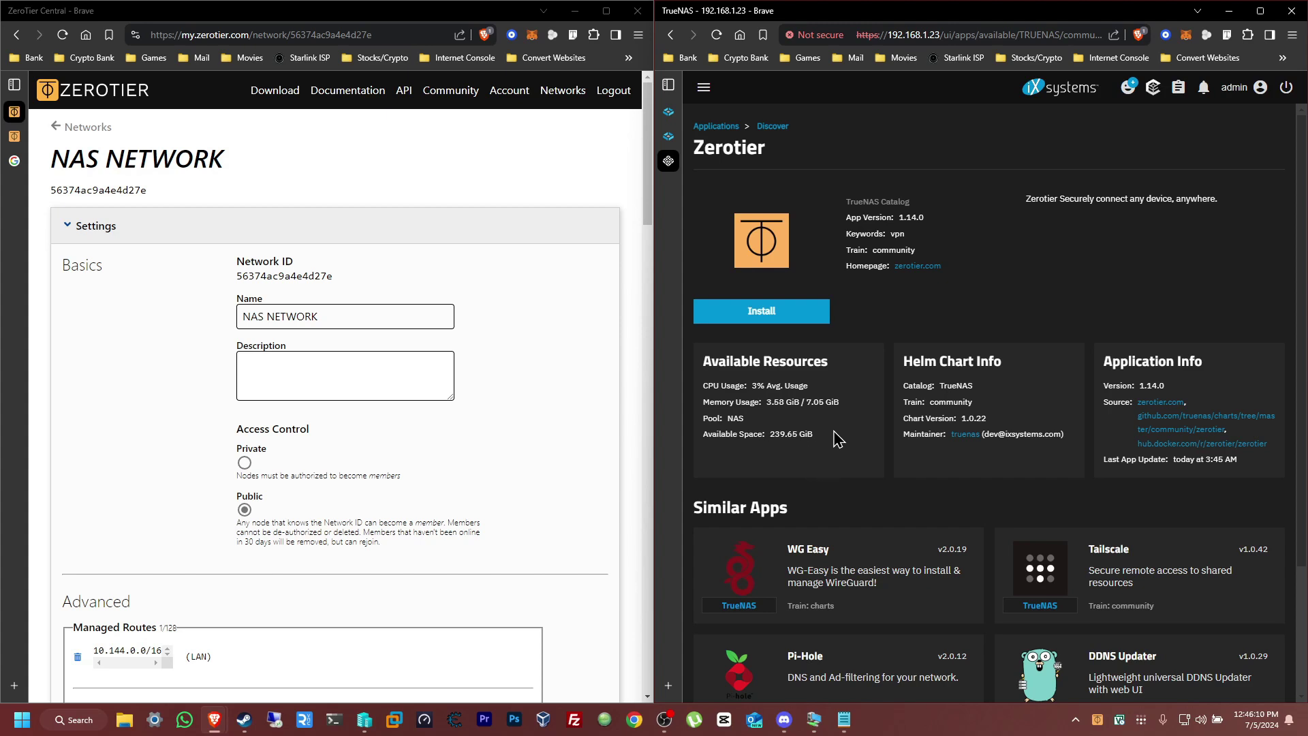
Start installing the Zerotier app (version 1.0.22) in TrueNAS SCALE
{"action": "left_click", "coordinate": [782, 317]}
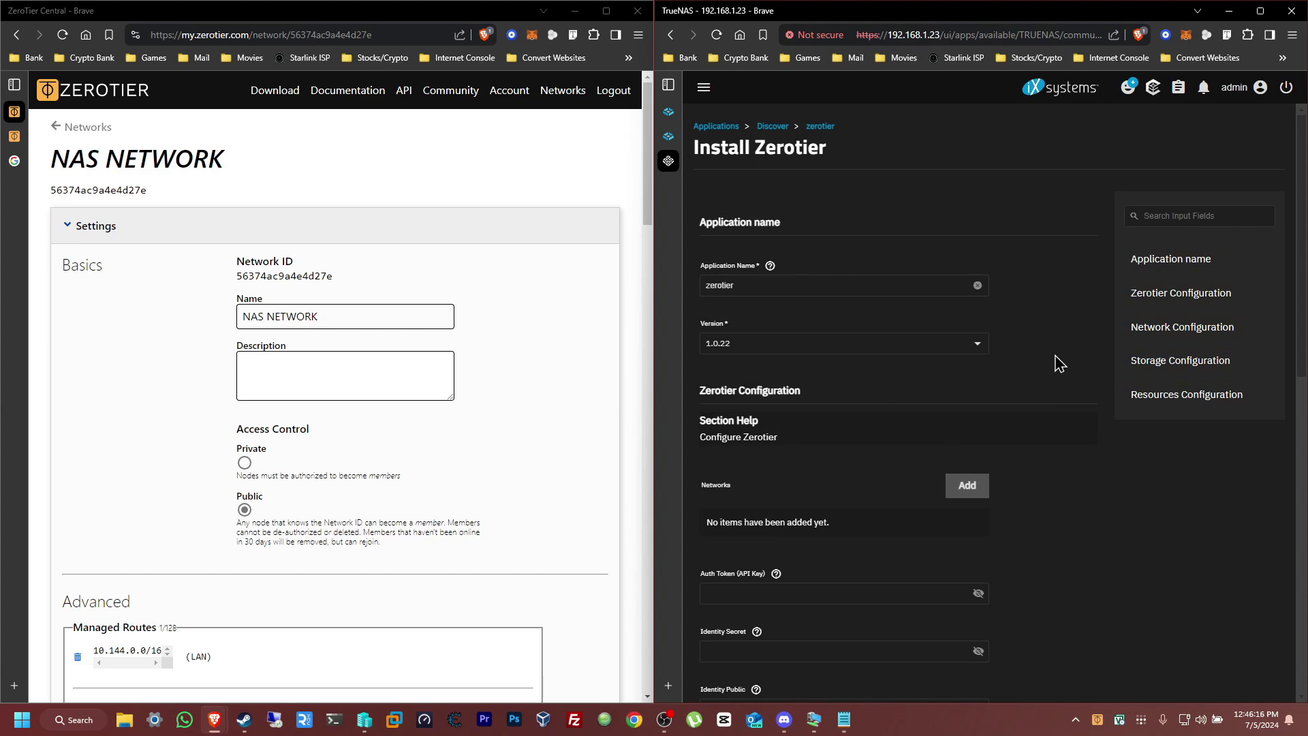
{"action": "scroll", "coordinate": [1059, 363], "scroll_direction": "down", "scroll_amount": 2}
{"action": "scroll", "coordinate": [1060, 363], "scroll_direction": "down", "scroll_amount": 1}
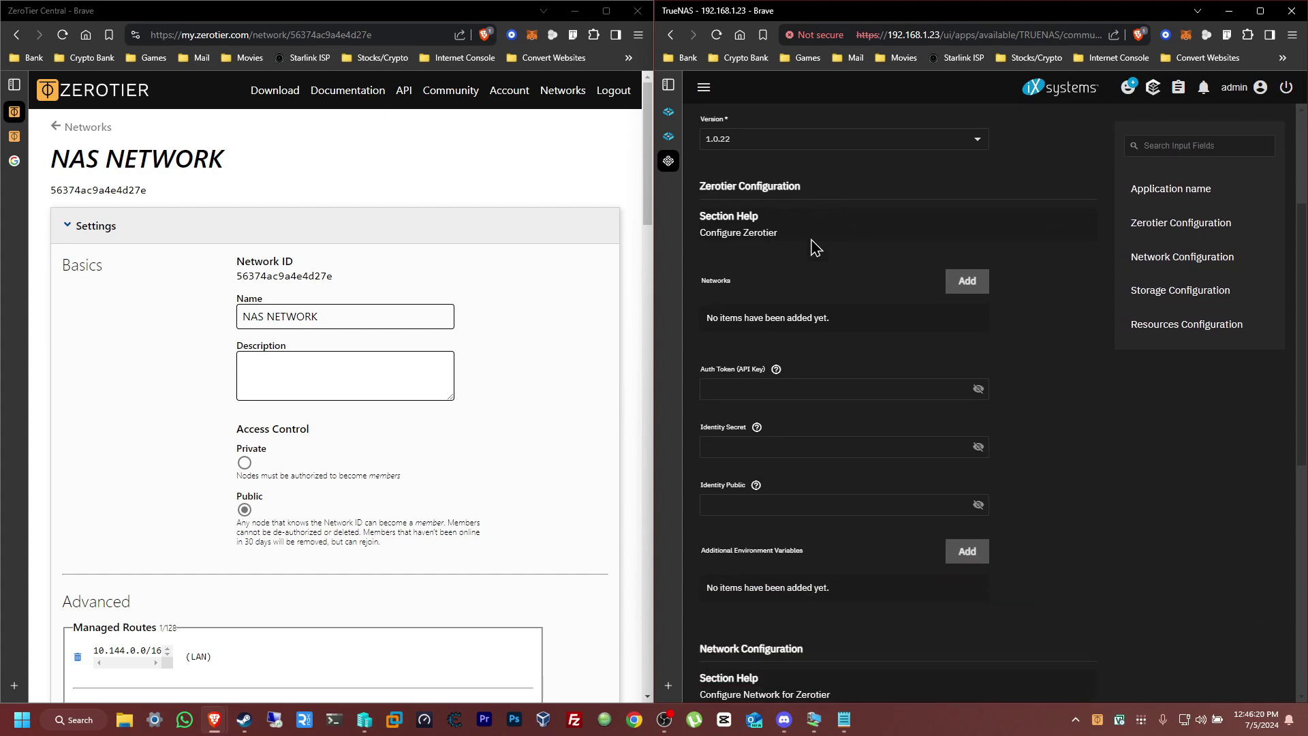
Add a Networks entry holding NAS NETWORK's ID copied from ZeroTier Central
{"action": "left_click", "coordinate": [987, 290]}
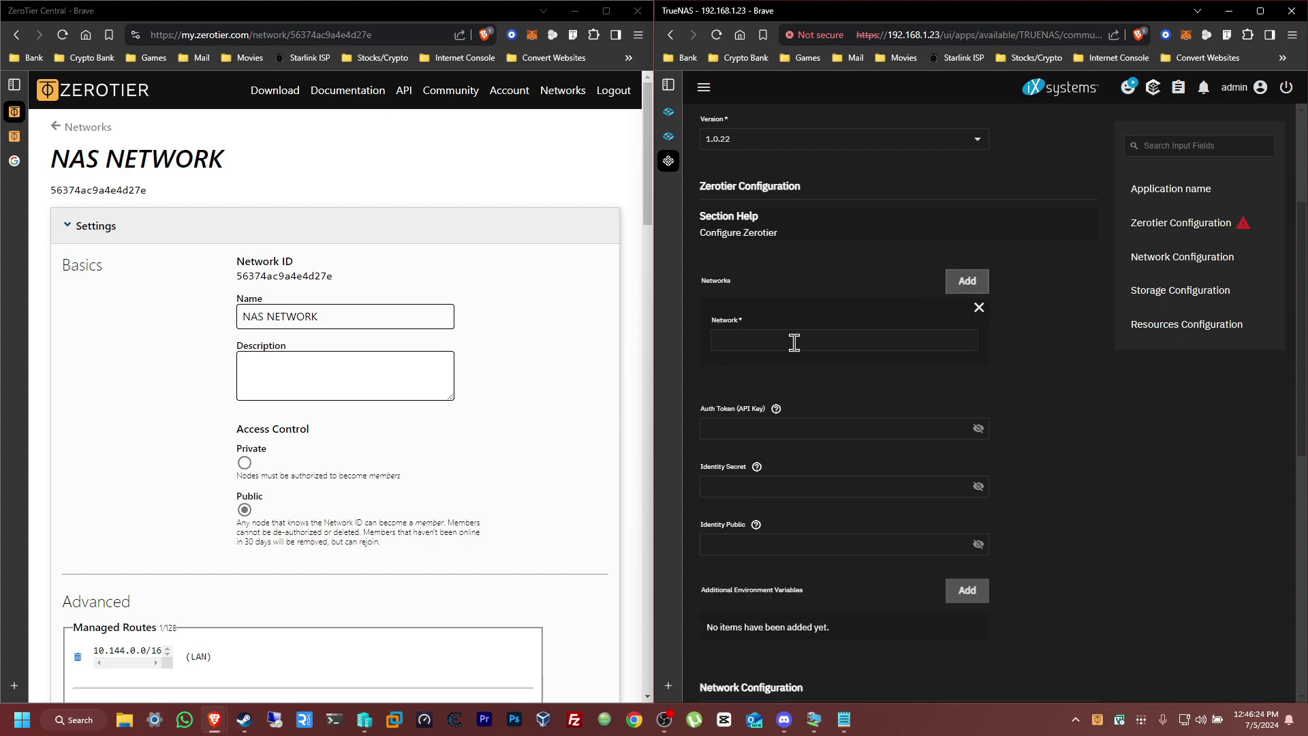
{"action": "double_click", "coordinate": [295, 275]}
{"action": "key", "text": "ctrl+c"}
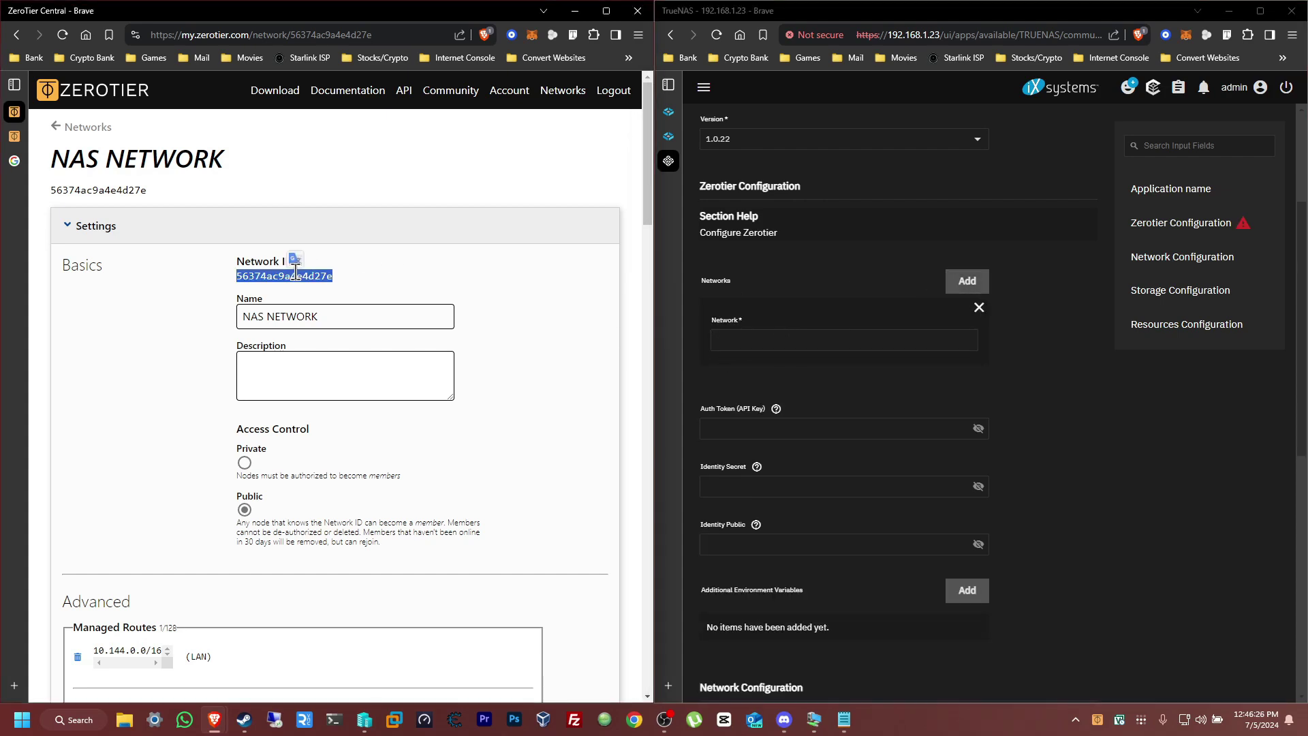
{"action": "left_click", "coordinate": [767, 338]}
{"action": "key", "text": "ctrl+v"}
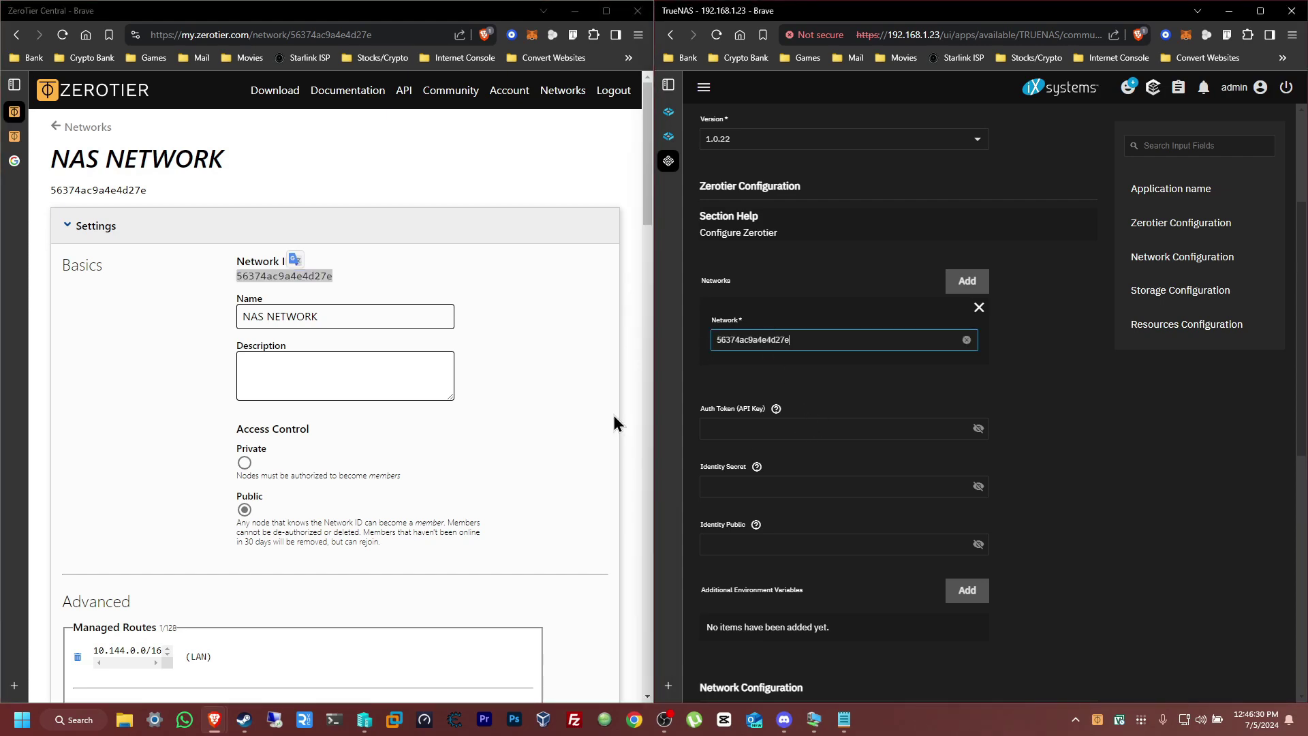
{"action": "left_click", "coordinate": [534, 346]}
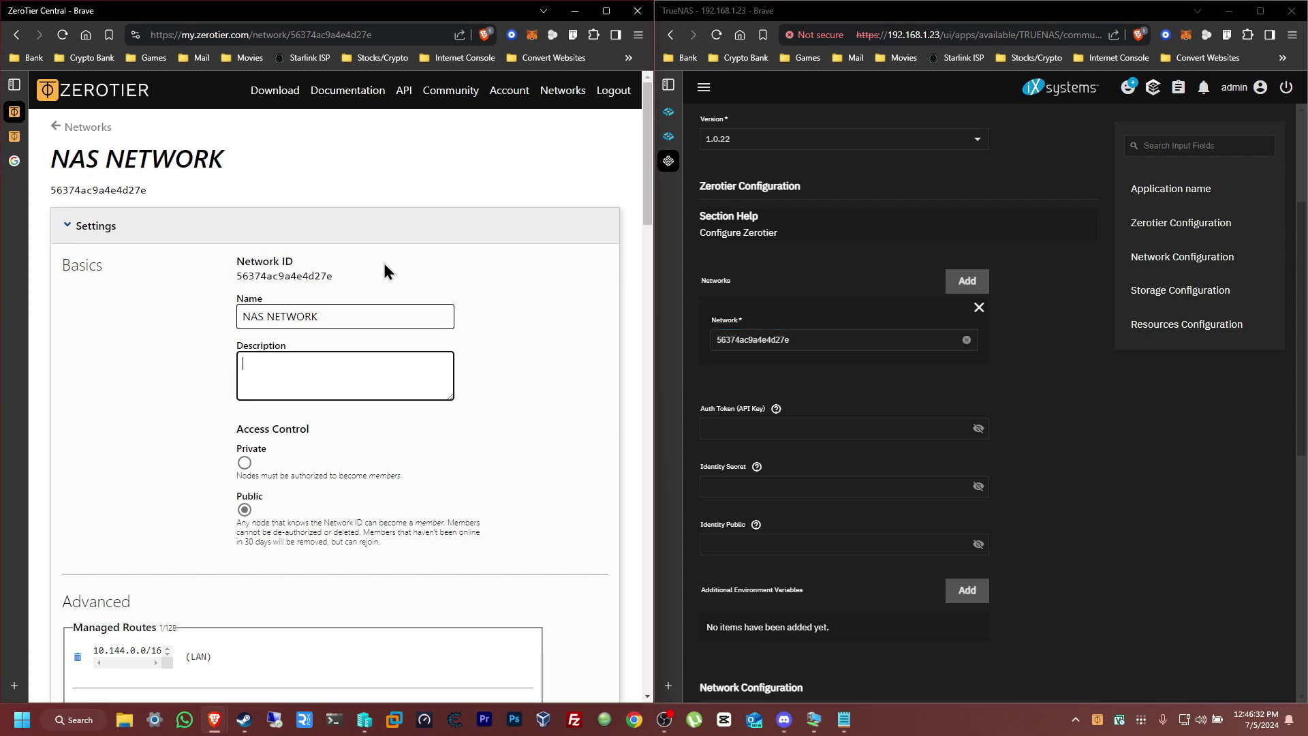
On the account page, start a new API access token labelled NAS TOKEN
{"action": "left_click", "coordinate": [507, 95]}
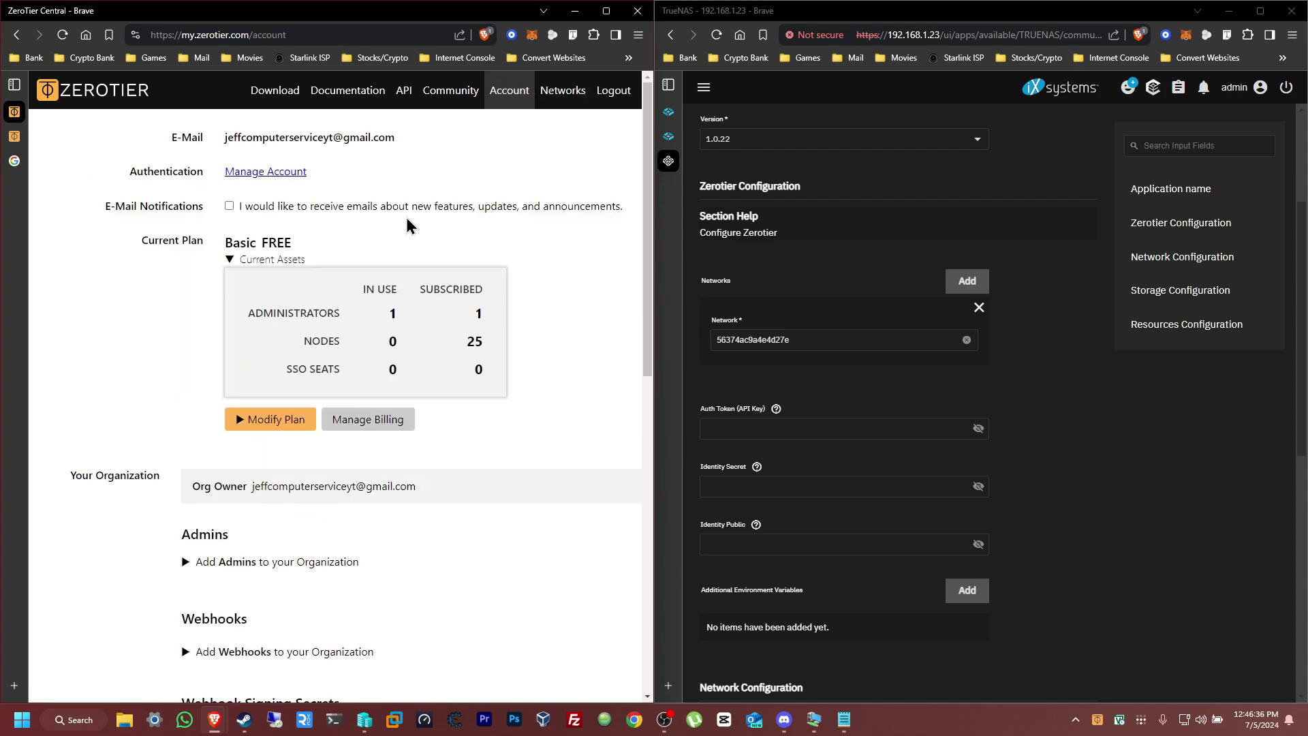
{"action": "scroll", "coordinate": [406, 219], "scroll_direction": "down", "scroll_amount": 7}
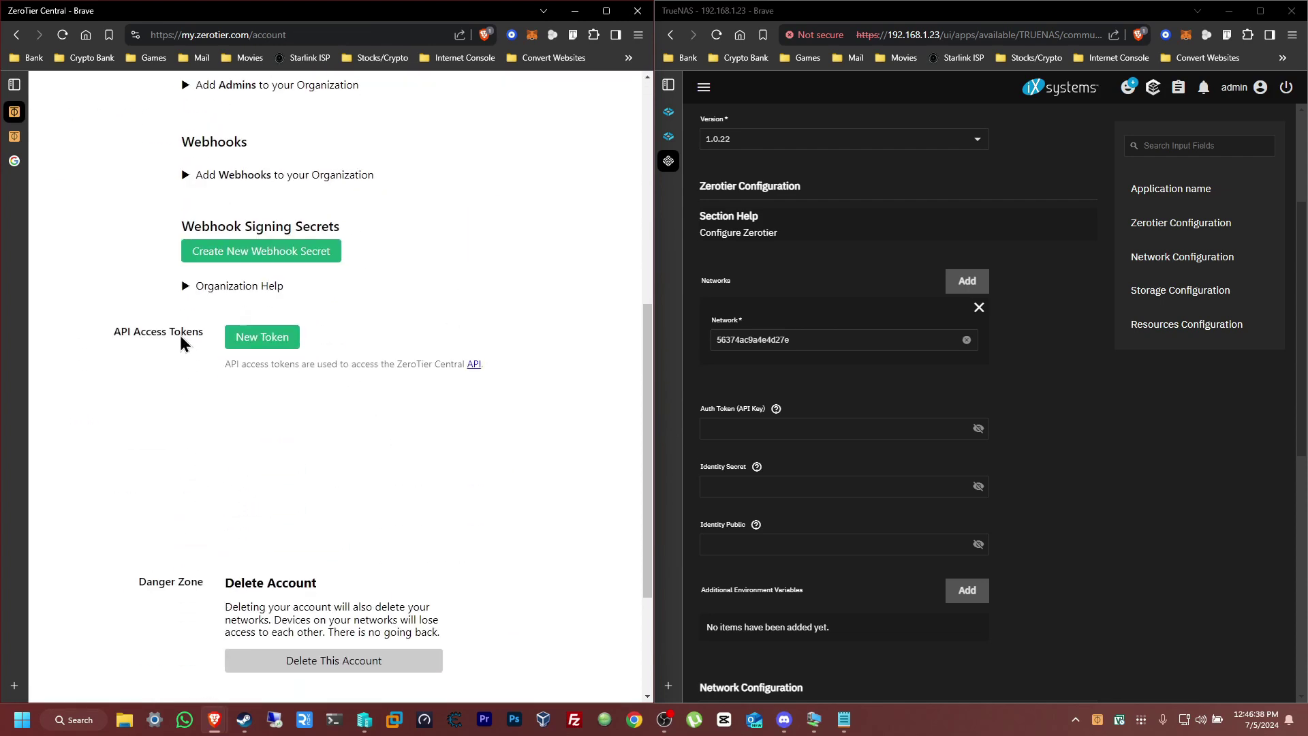
{"action": "left_click", "coordinate": [280, 344]}
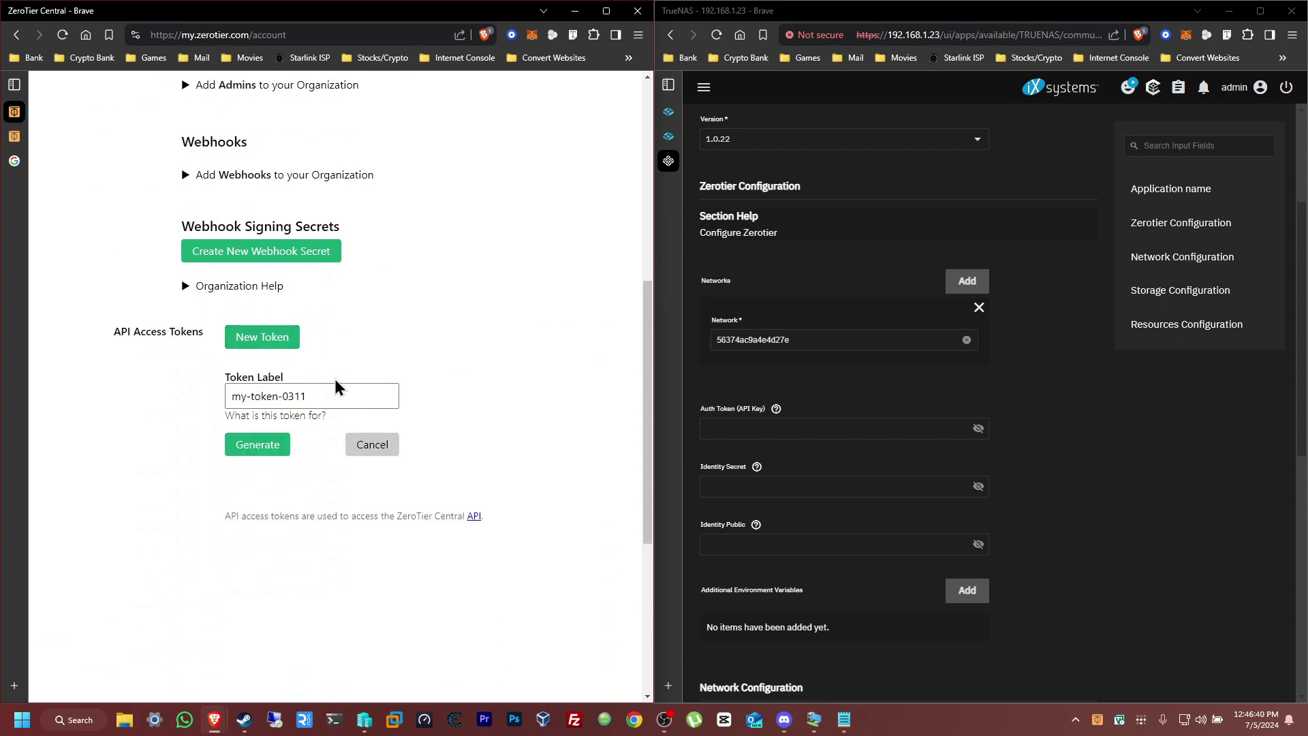
{"action": "left_click_drag", "start_coordinate": [350, 395], "coordinate": [212, 401]}
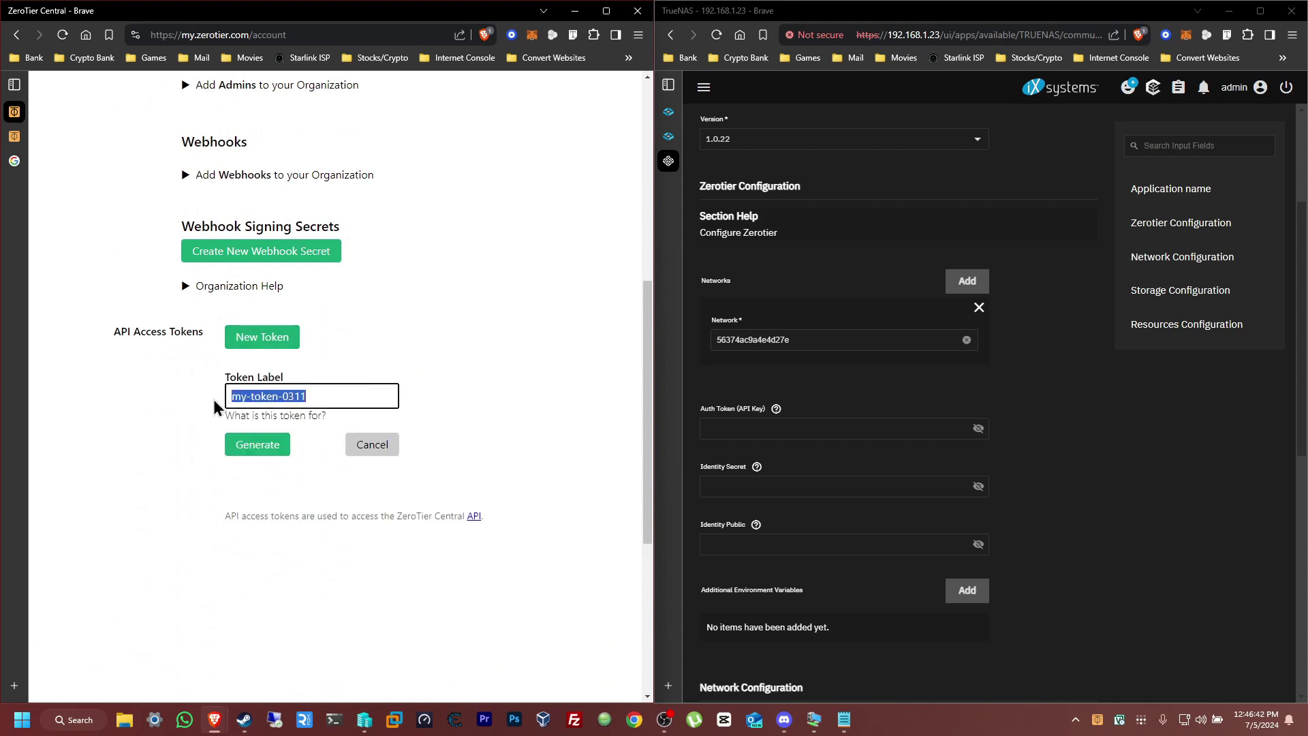
{"action": "type", "text": "NAS TOKEN"}
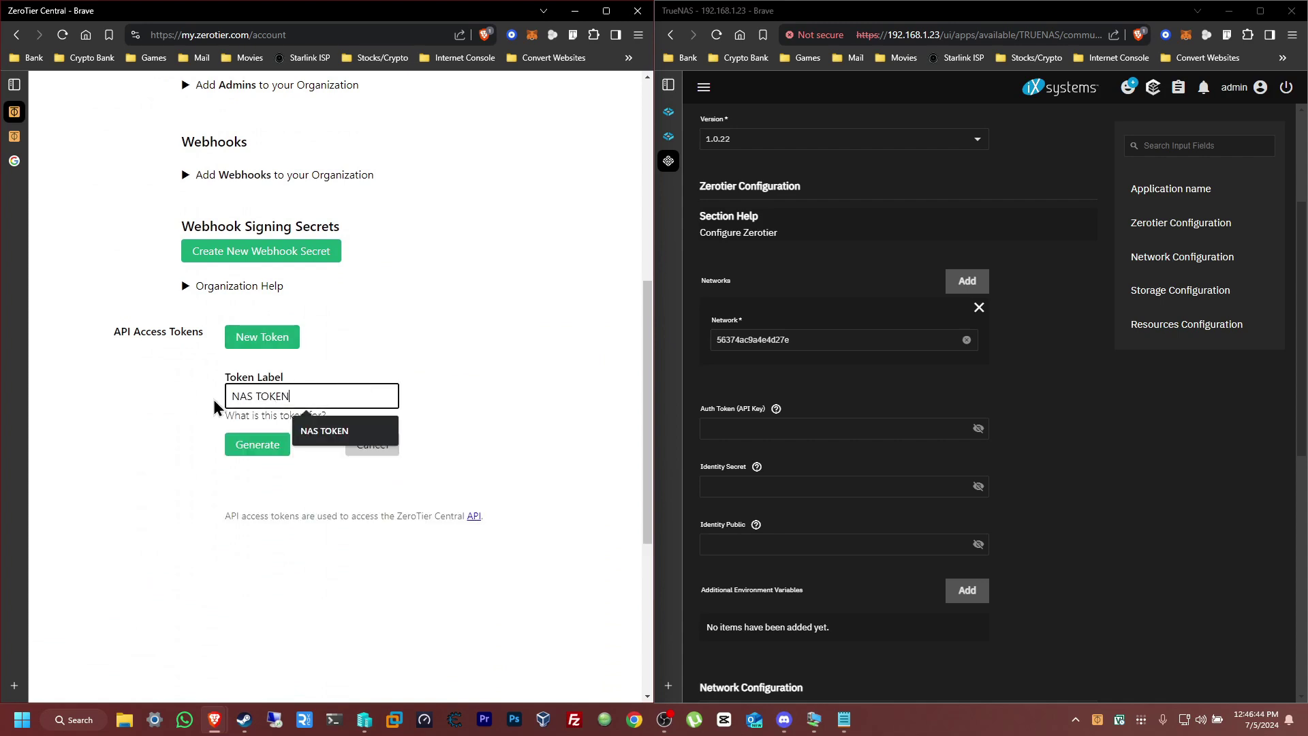
Generate the NAS TOKEN API token and copy its value
{"action": "left_click", "coordinate": [265, 450]}
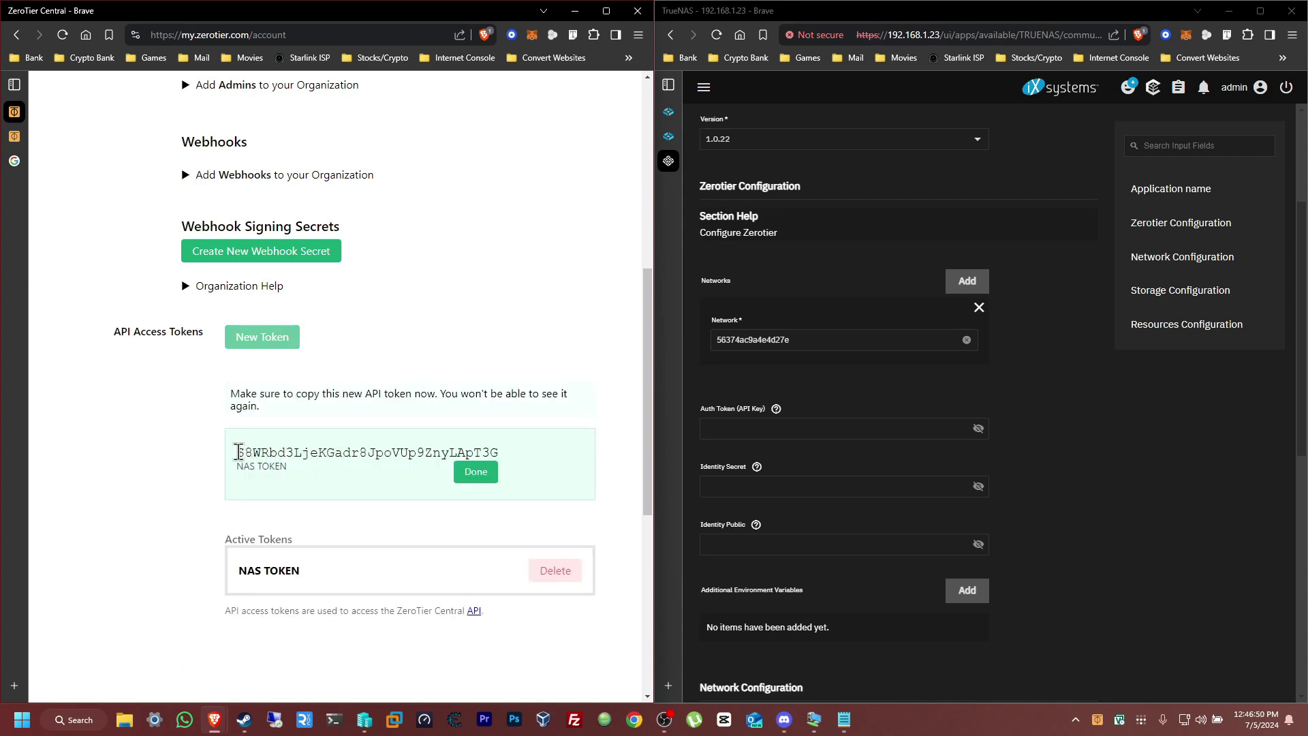
{"action": "left_click_drag", "start_coordinate": [235, 452], "coordinate": [492, 463]}
{"action": "key", "text": "ctrl+c"}
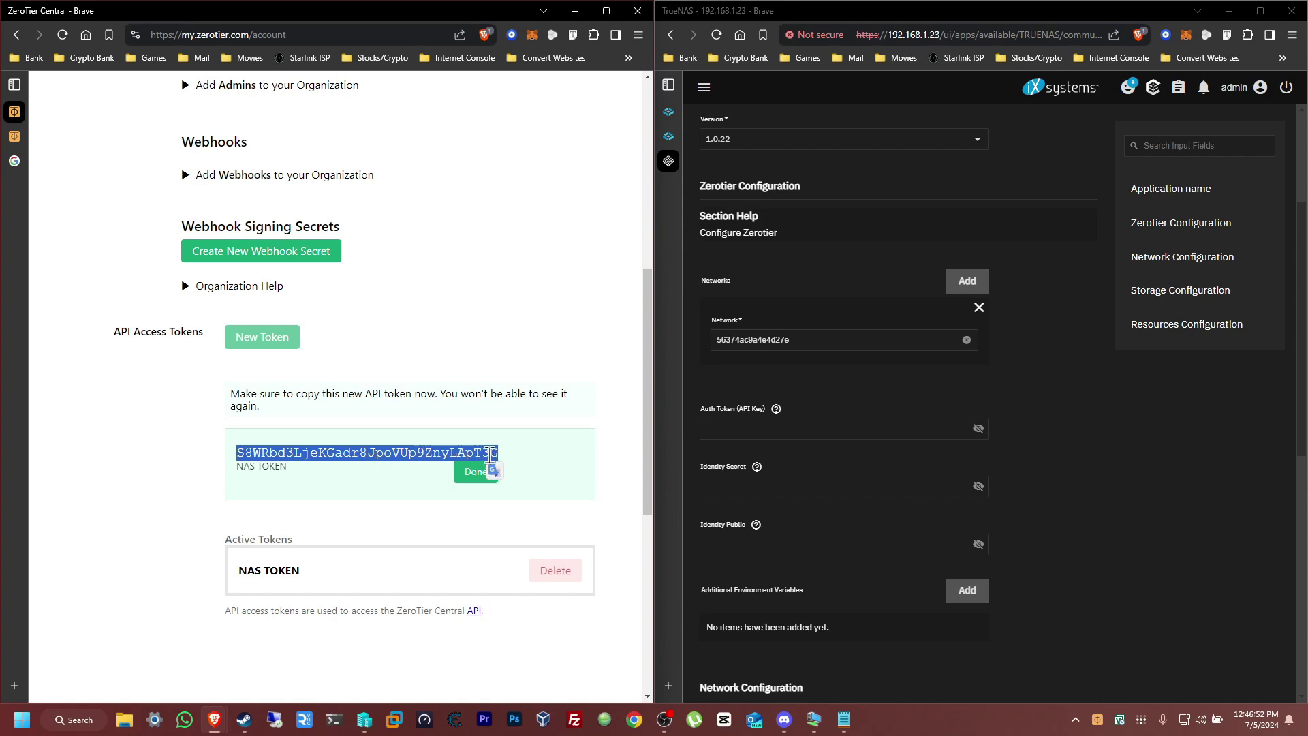
{"action": "right_click", "coordinate": [487, 460]}
{"action": "left_click", "coordinate": [521, 467]}
Paste the NAS TOKEN API key into the app's Auth Token field and reveal it to check
{"action": "left_click", "coordinate": [769, 429]}
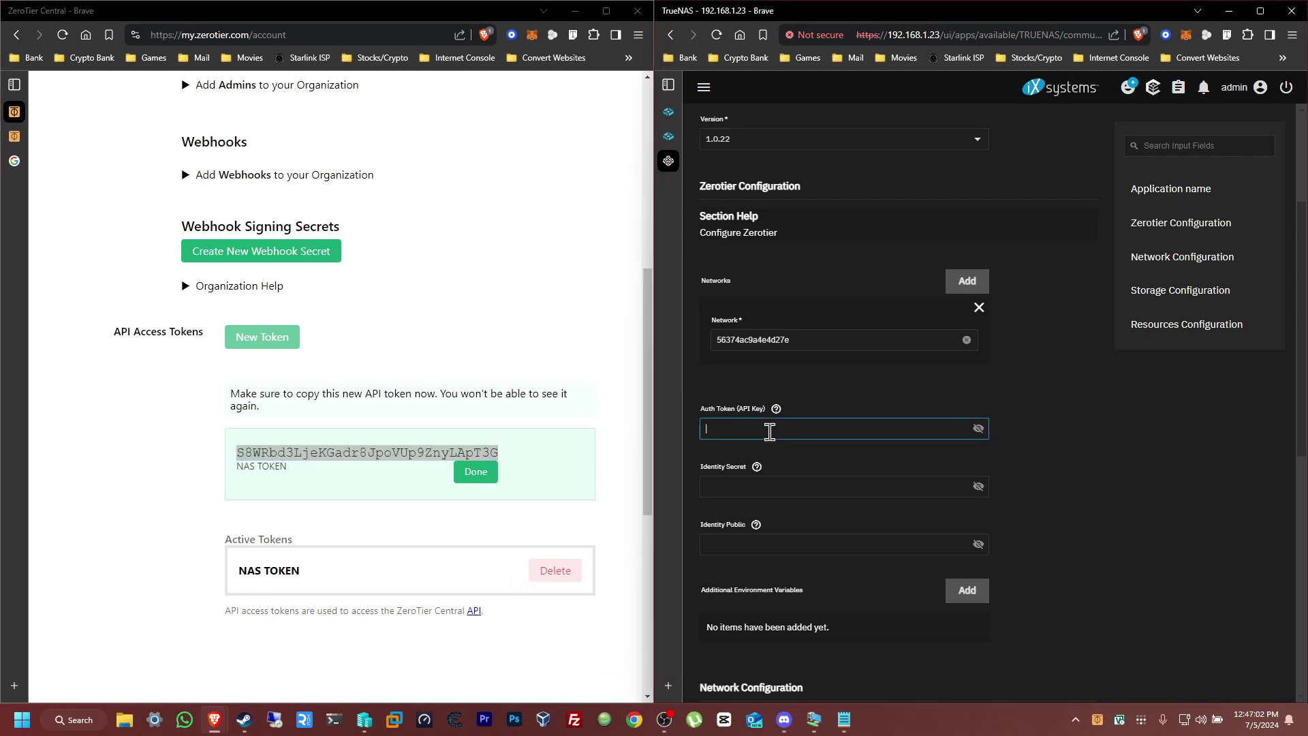
{"action": "key", "text": "ctrl+v"}
{"action": "left_click", "coordinate": [977, 431]}
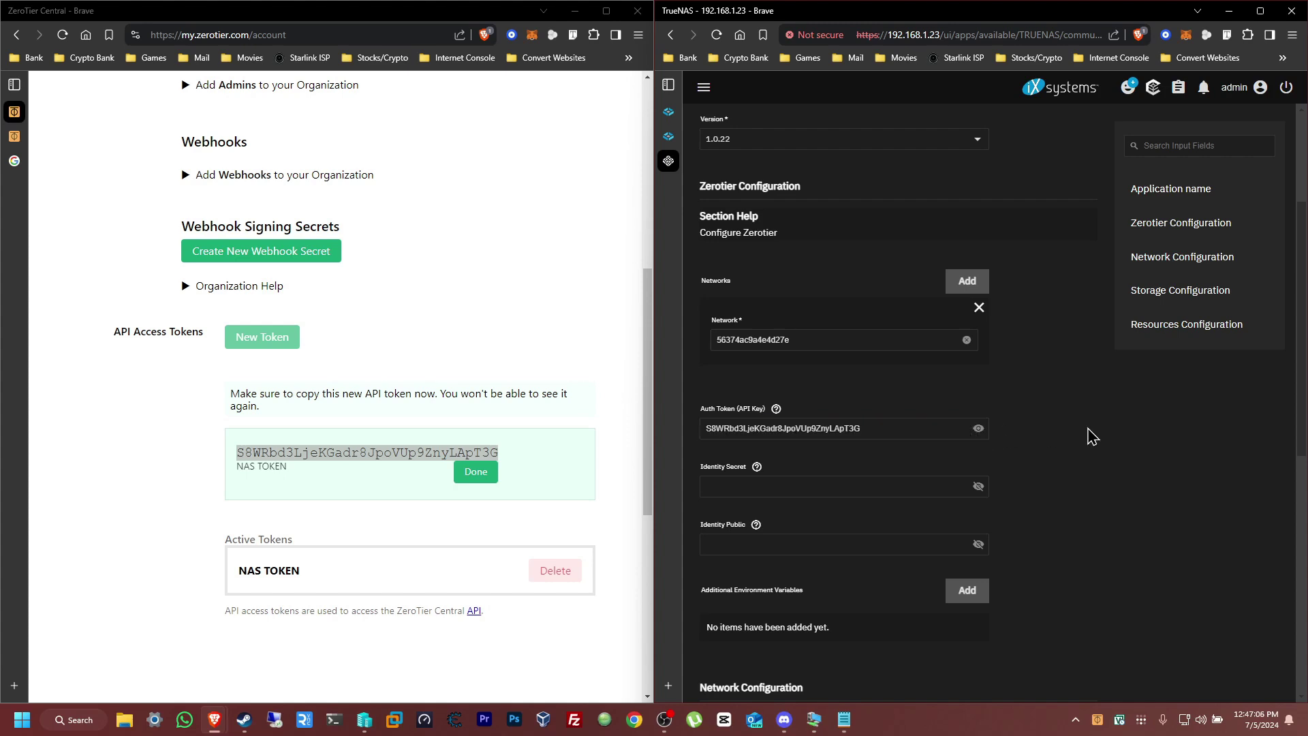
Enable Host Network and install the ZeroTier app
{"action": "scroll", "coordinate": [1027, 382], "scroll_direction": "down", "scroll_amount": 2}
{"action": "scroll", "coordinate": [1027, 382], "scroll_direction": "down", "scroll_amount": 3}
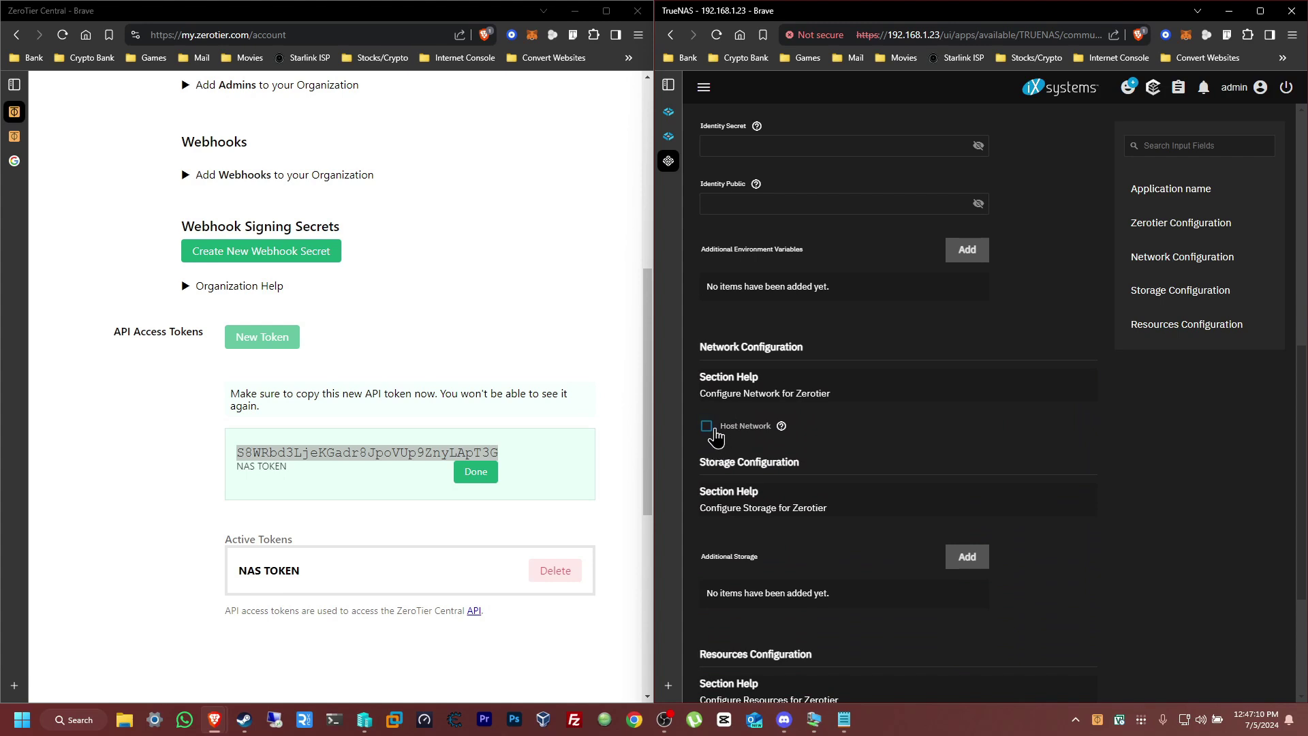
{"action": "left_click", "coordinate": [706, 426]}
{"action": "scroll", "coordinate": [1085, 545], "scroll_direction": "up", "scroll_amount": 1}
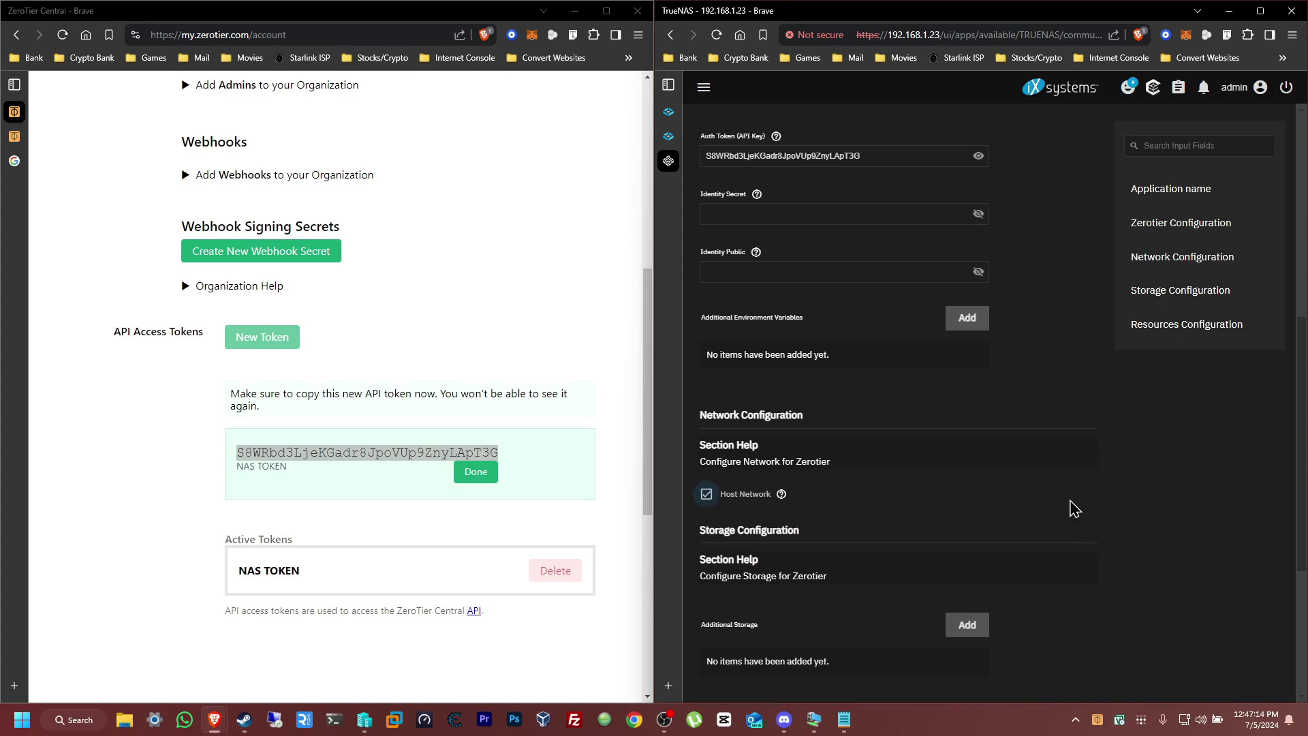
{"action": "scroll", "coordinate": [1066, 458], "scroll_direction": "down", "scroll_amount": 4}
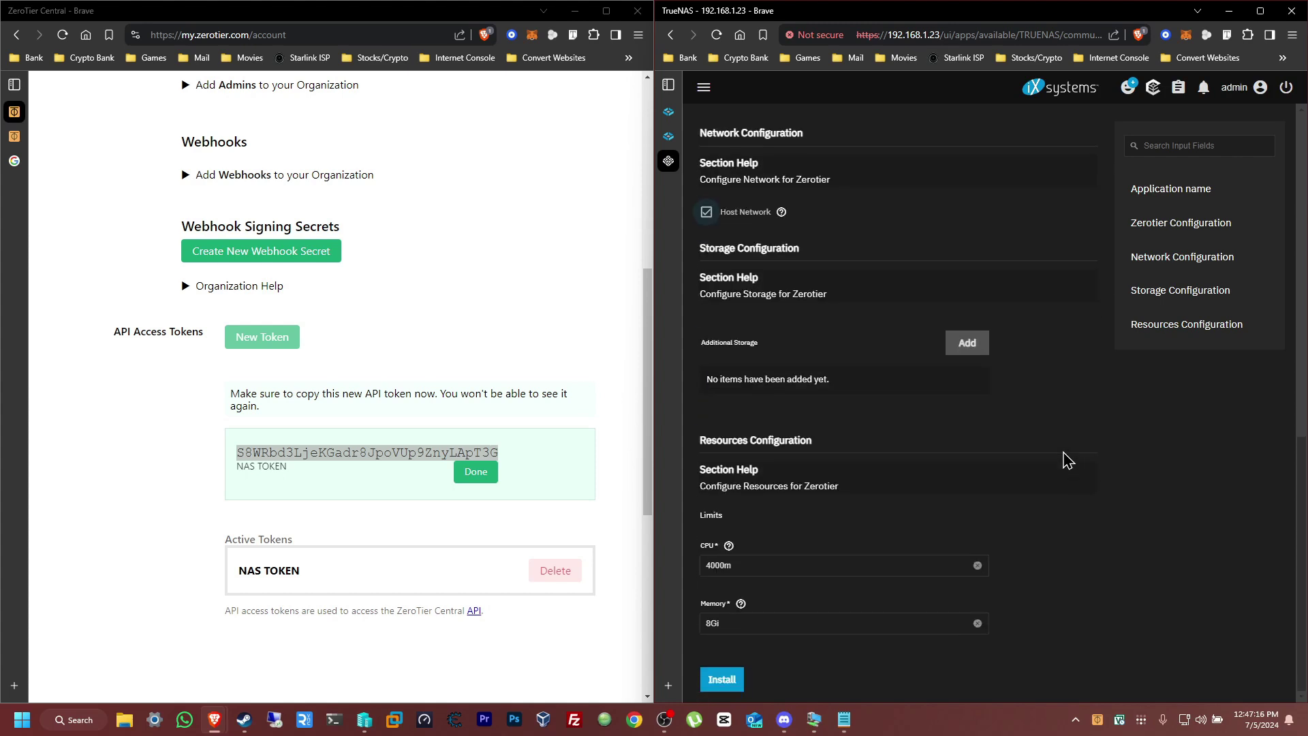
{"action": "left_click", "coordinate": [731, 683]}
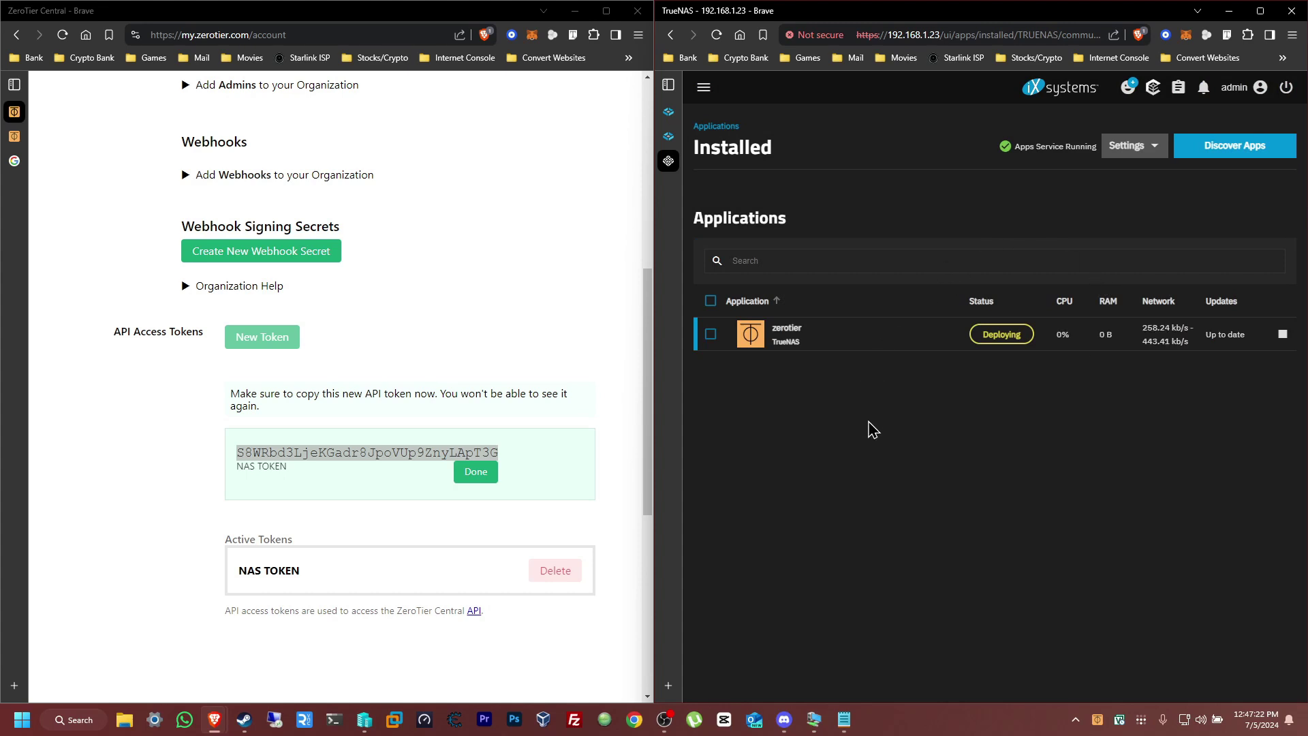
{"action": "scroll", "coordinate": [504, 417], "scroll_direction": "up", "scroll_amount": 7}
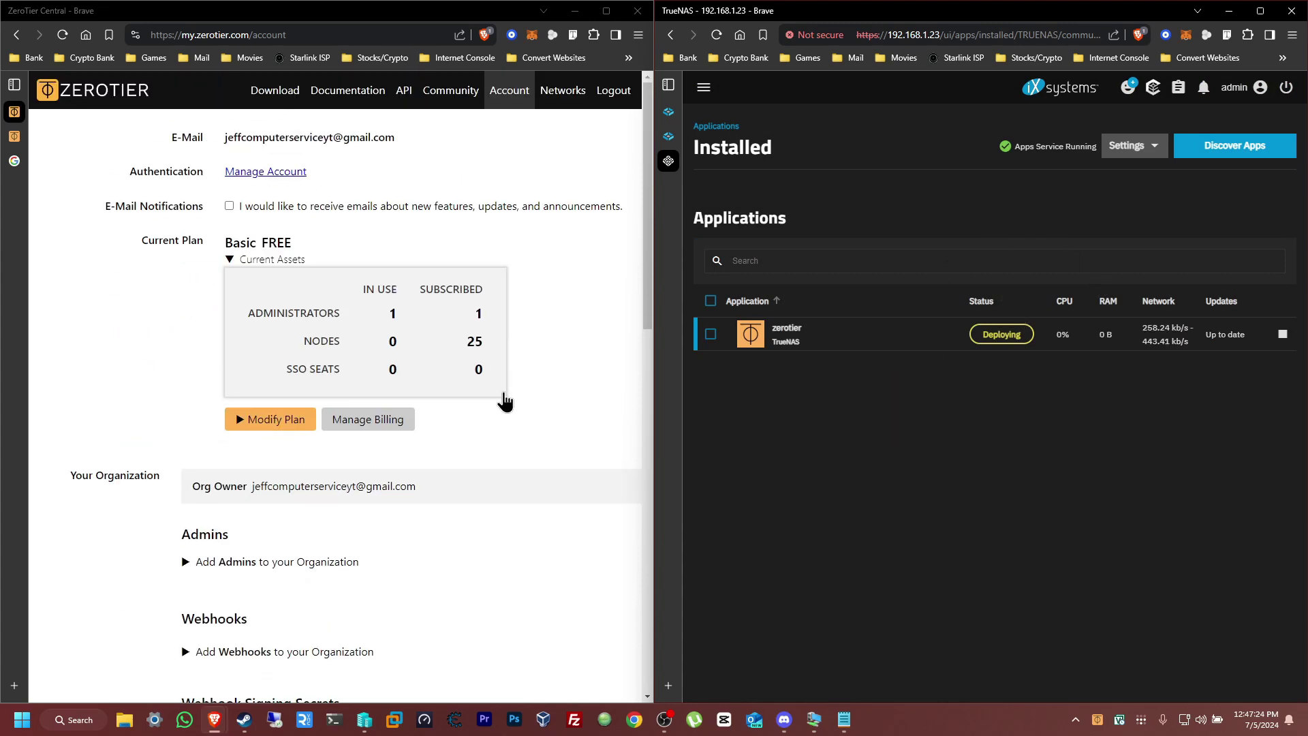
Open NAS NETWORK and give member b8a733df03 the short name NAS
{"action": "left_click", "coordinate": [570, 106]}
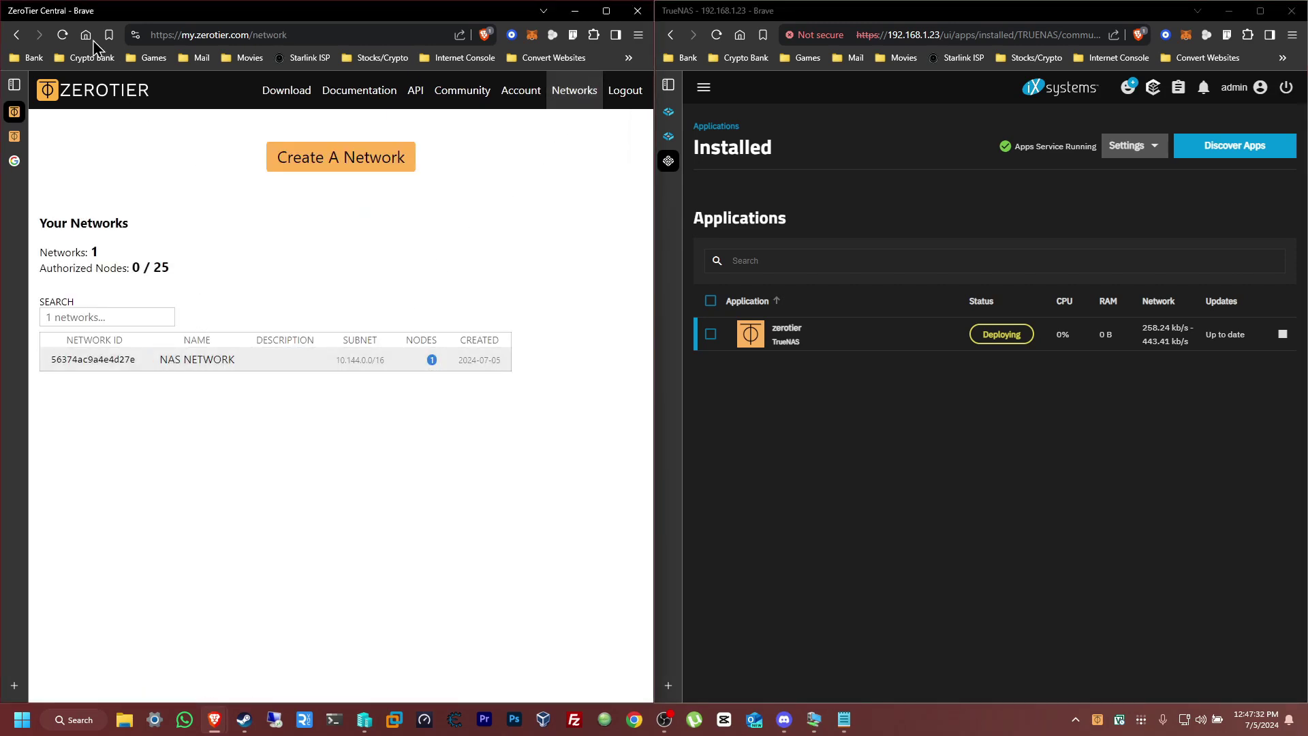
{"action": "left_click", "coordinate": [62, 35]}
{"action": "left_click", "coordinate": [107, 367]}
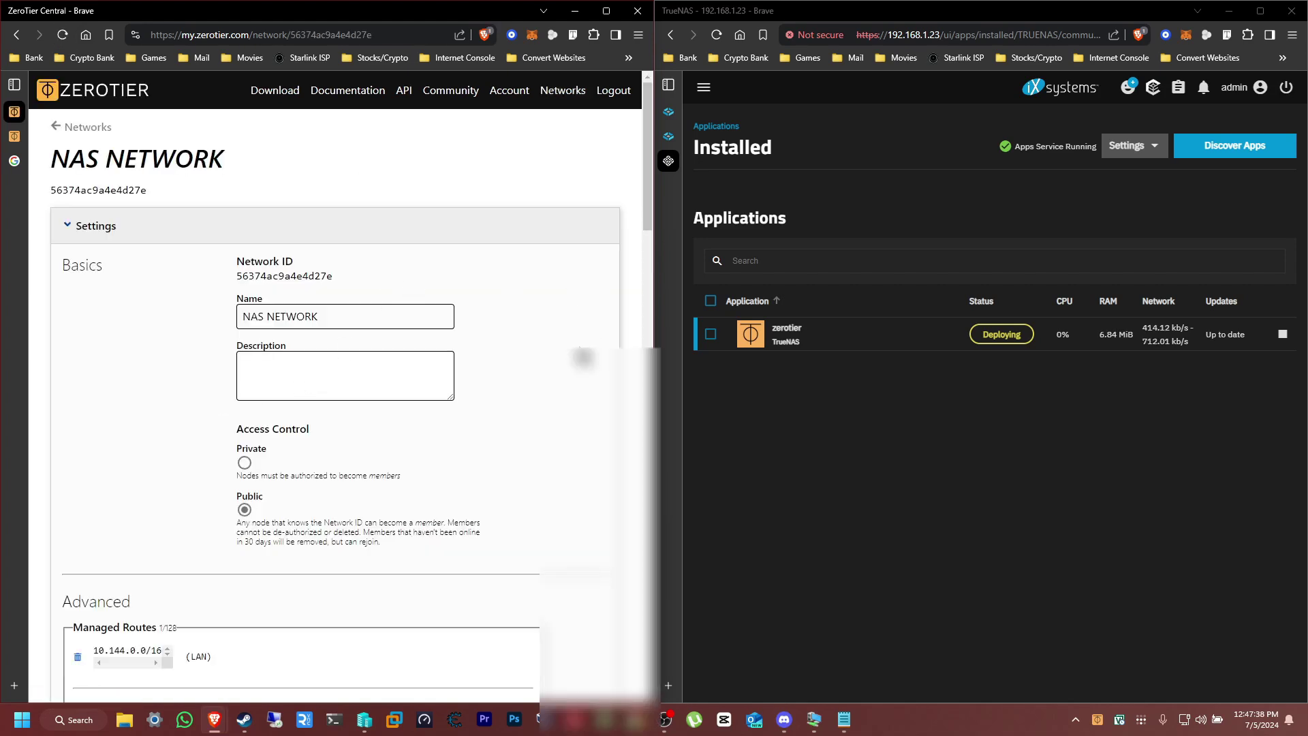
{"action": "scroll", "coordinate": [340, 382], "scroll_direction": "down", "scroll_amount": 20}
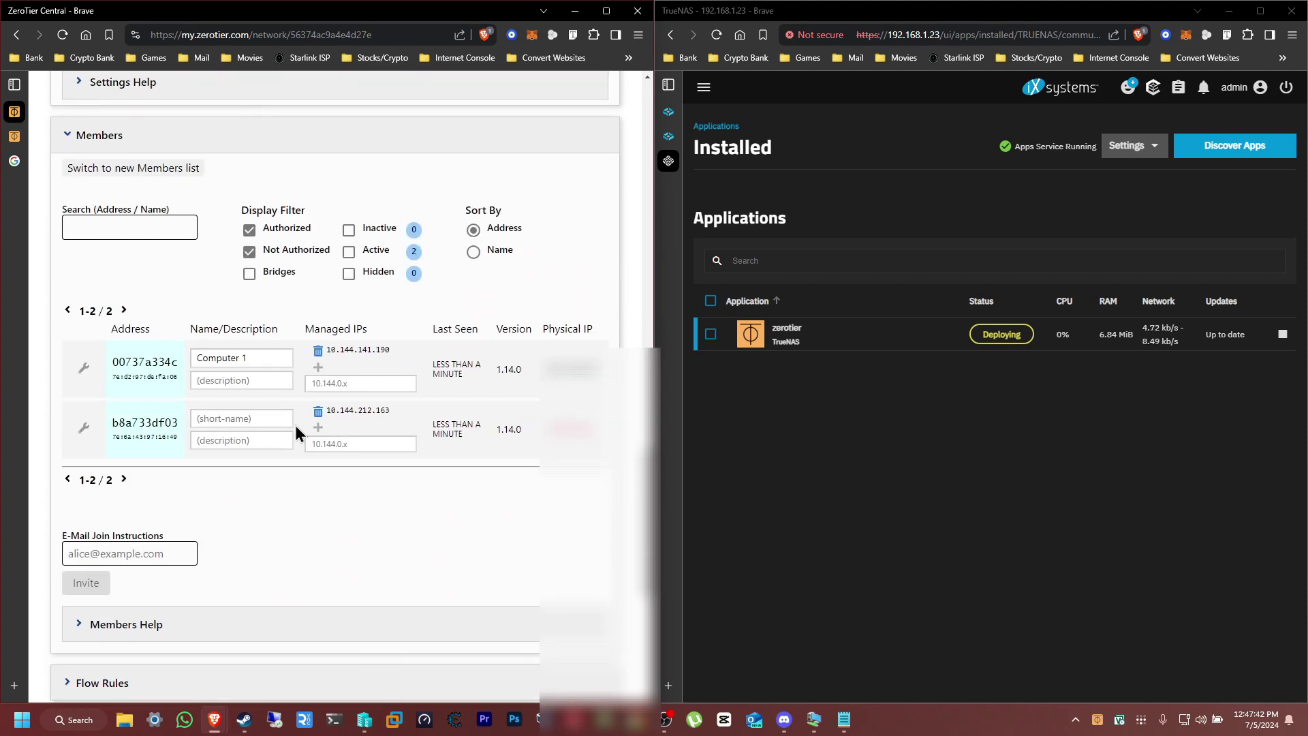
{"action": "left_click", "coordinate": [248, 423]}
{"action": "type", "text": "NAS"}
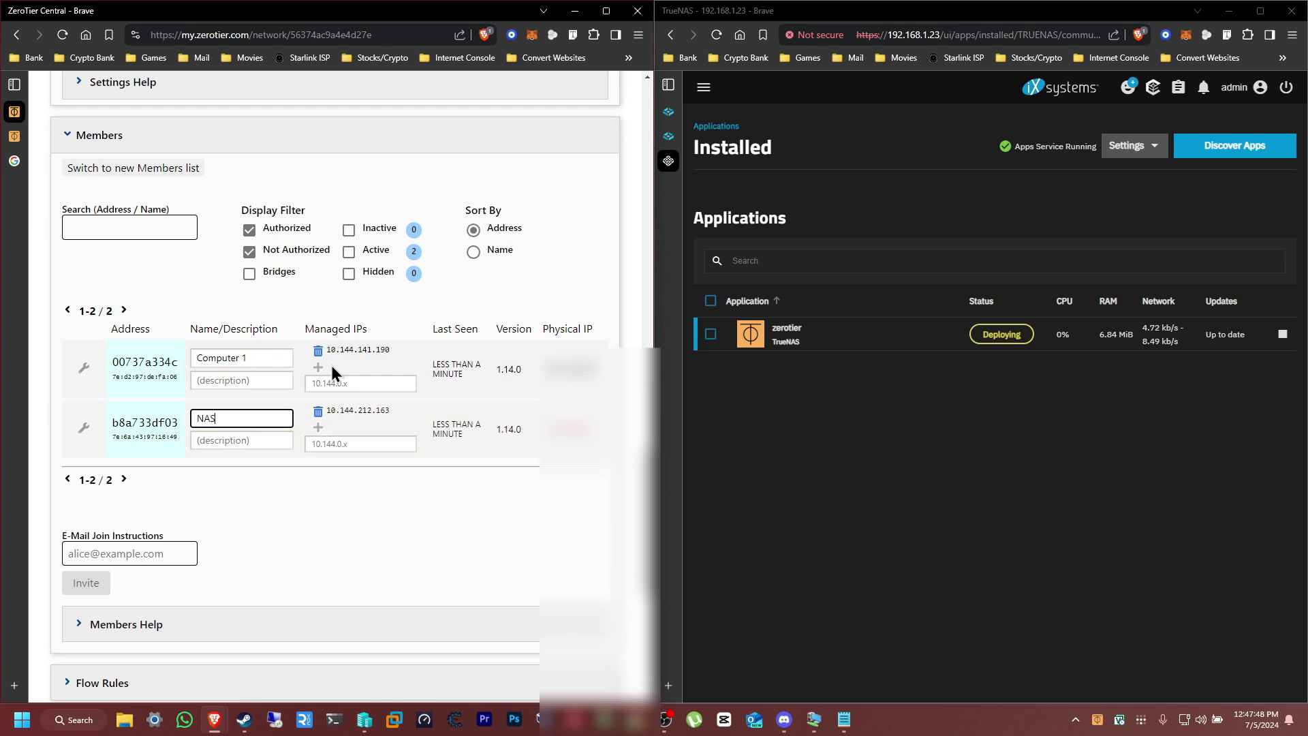
{"action": "left_click", "coordinate": [414, 495]}
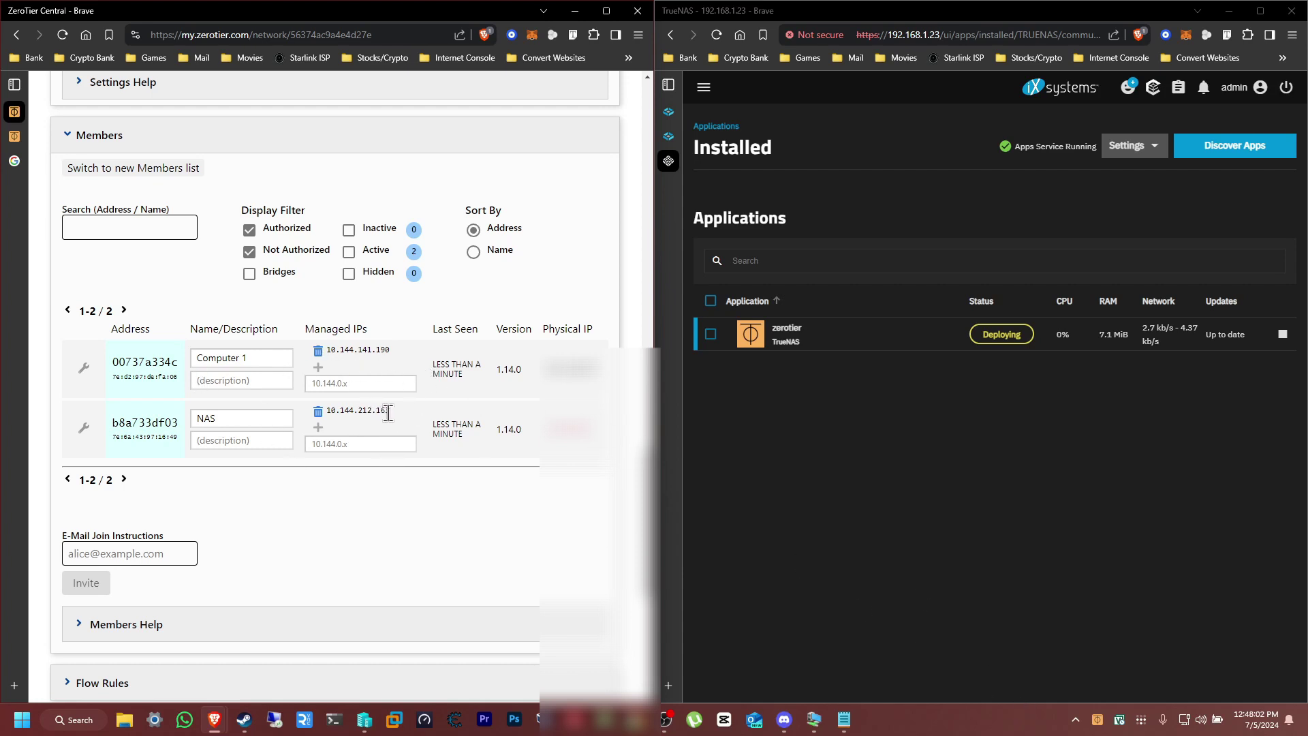
Copy the NAS member's managed IP 10.144.212.163
{"action": "left_click_drag", "start_coordinate": [394, 412], "coordinate": [327, 413]}
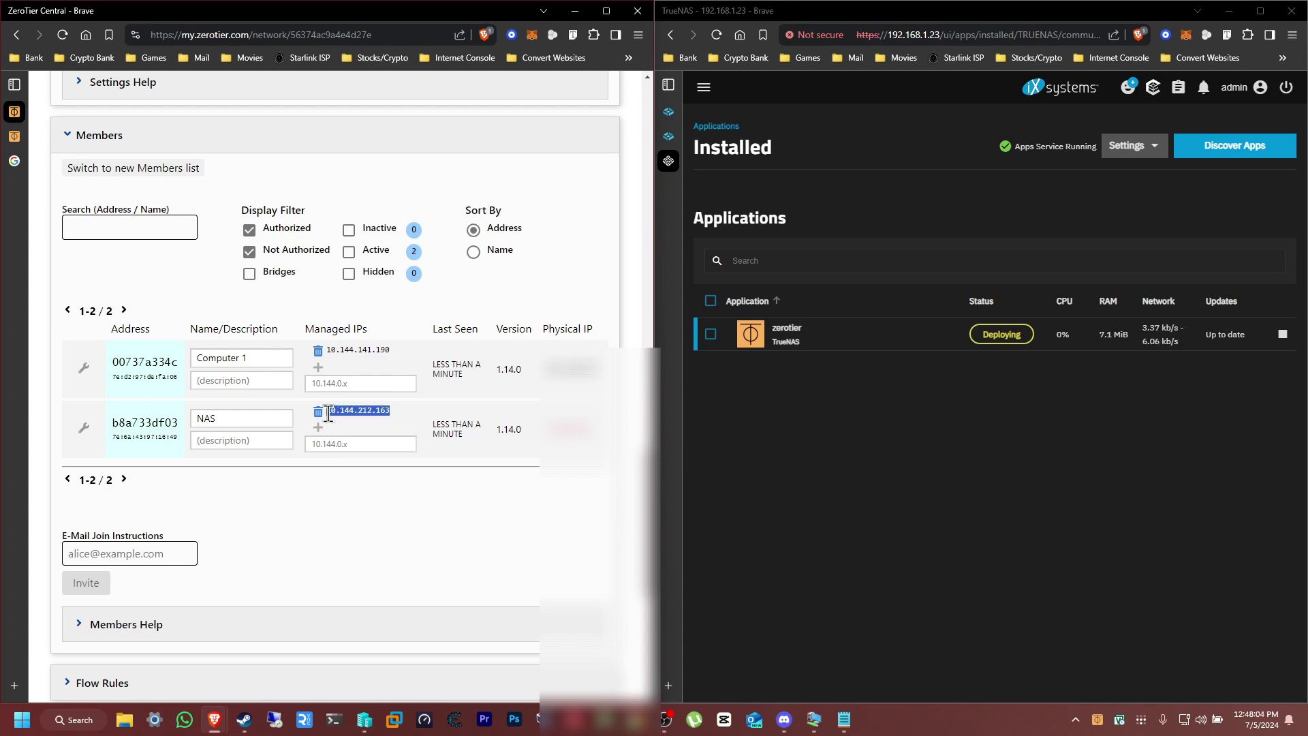
{"action": "right_click", "coordinate": [328, 413]}
{"action": "left_click", "coordinate": [389, 428]}
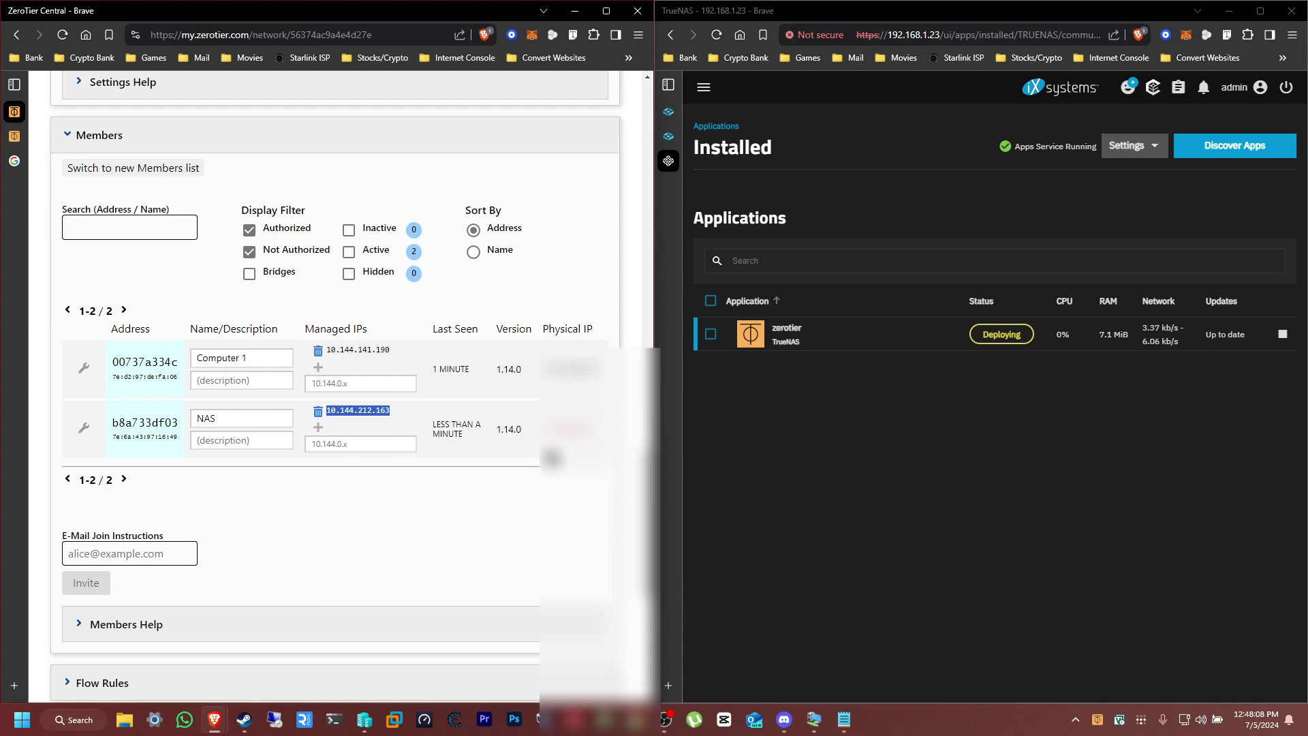
{"action": "left_click", "coordinate": [1022, 456]}
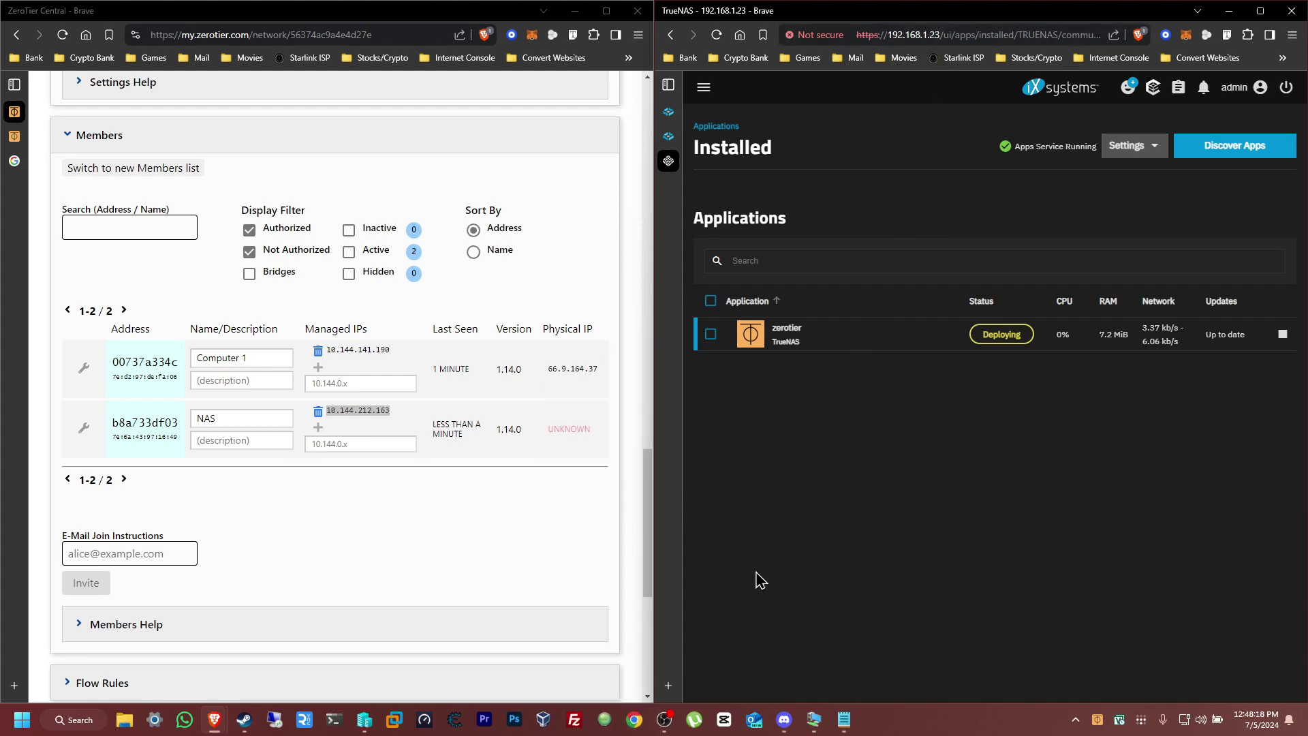
In a new tab, go to 10.144.212.163 and proceed past the insecure-connection warning
{"action": "left_click", "coordinate": [680, 687]}
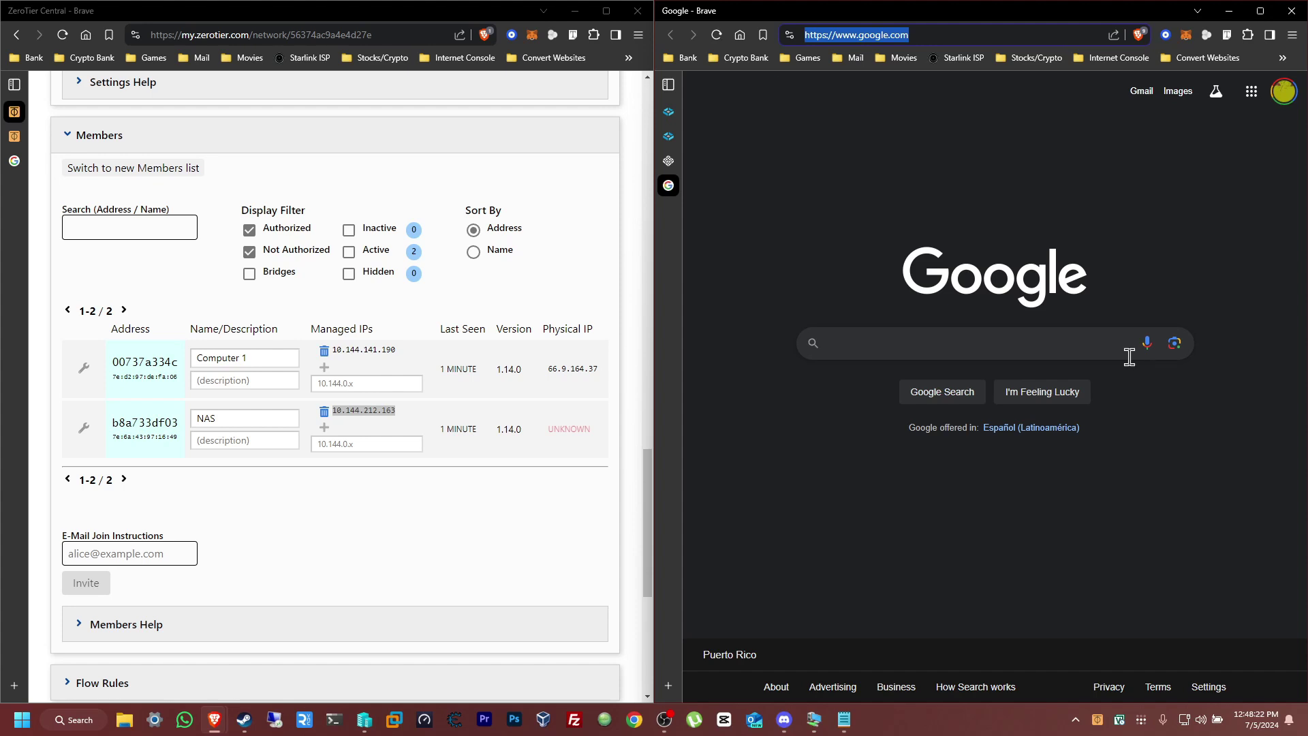
{"action": "key", "text": "ctrl+v"}
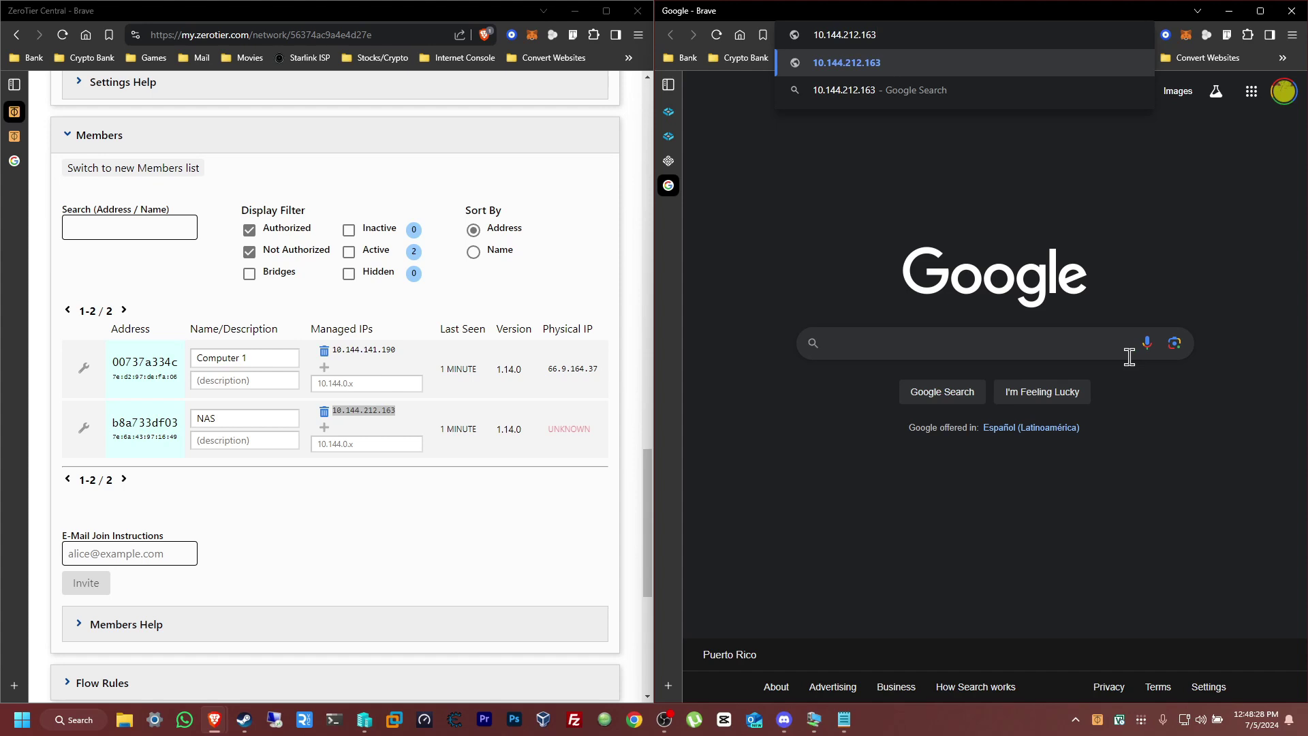
{"action": "key", "text": "Return"}
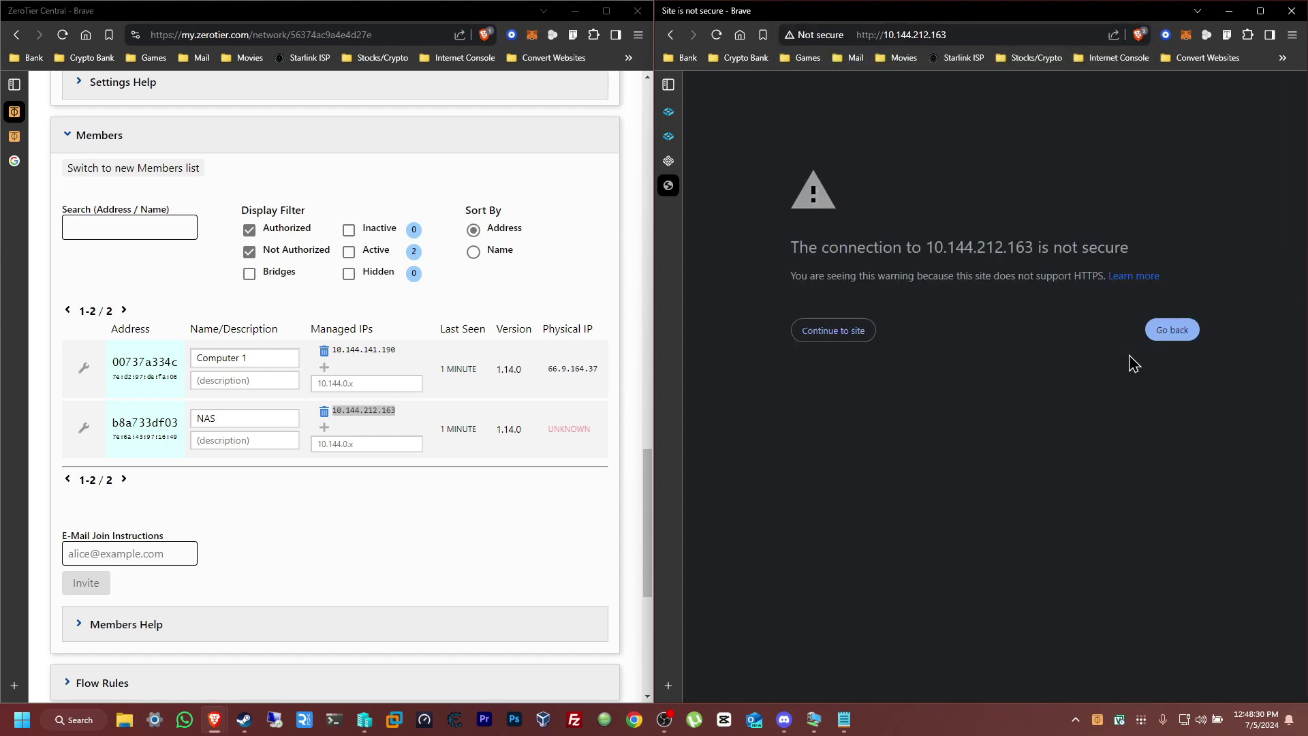
{"action": "left_click", "coordinate": [842, 343]}
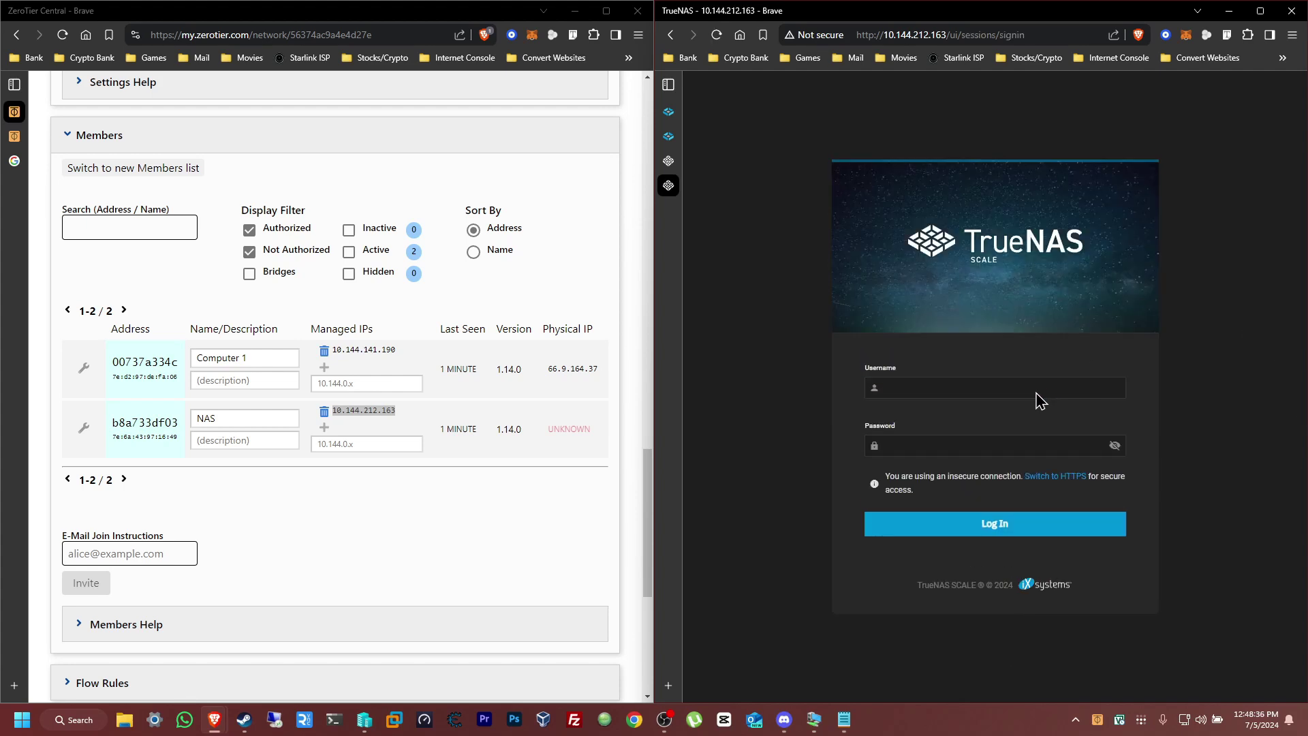
Sign in to TrueNAS as admin with the account password
{"action": "left_click", "coordinate": [895, 394]}
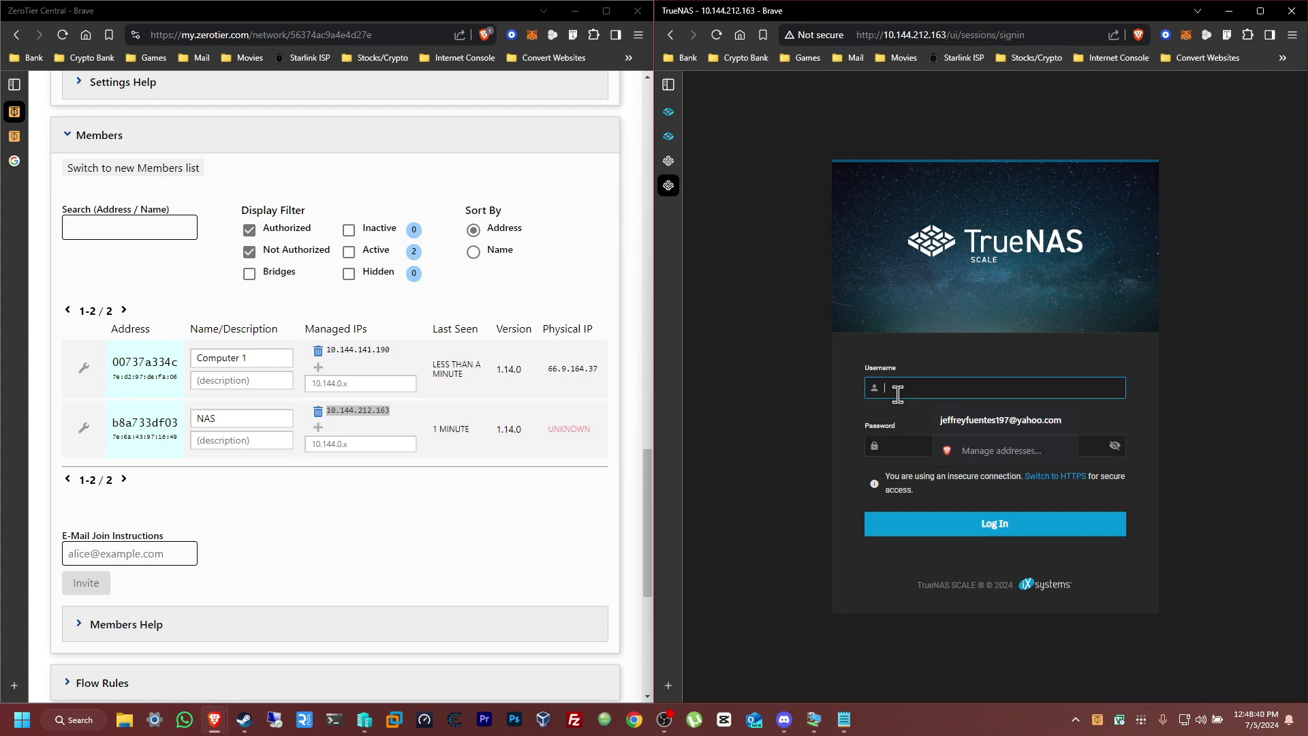
{"action": "type", "text": "admin"}
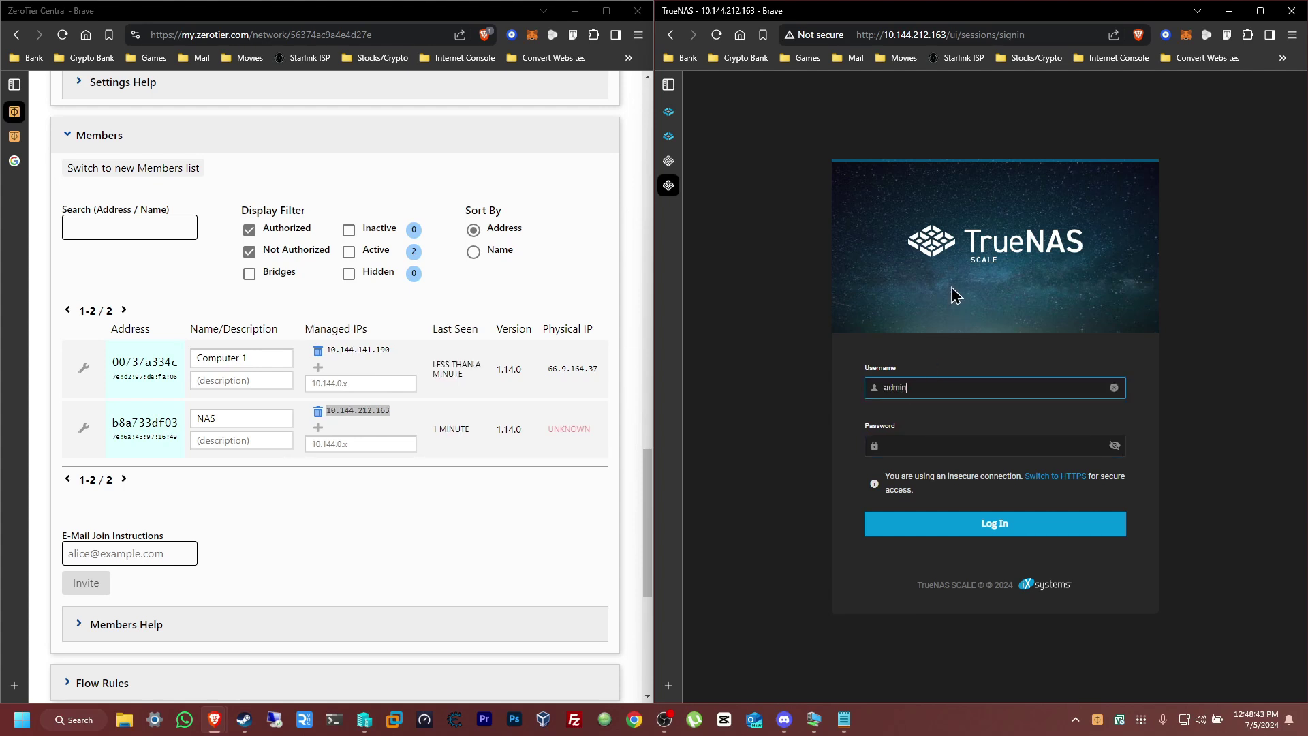
{"action": "key", "text": "Tab"}
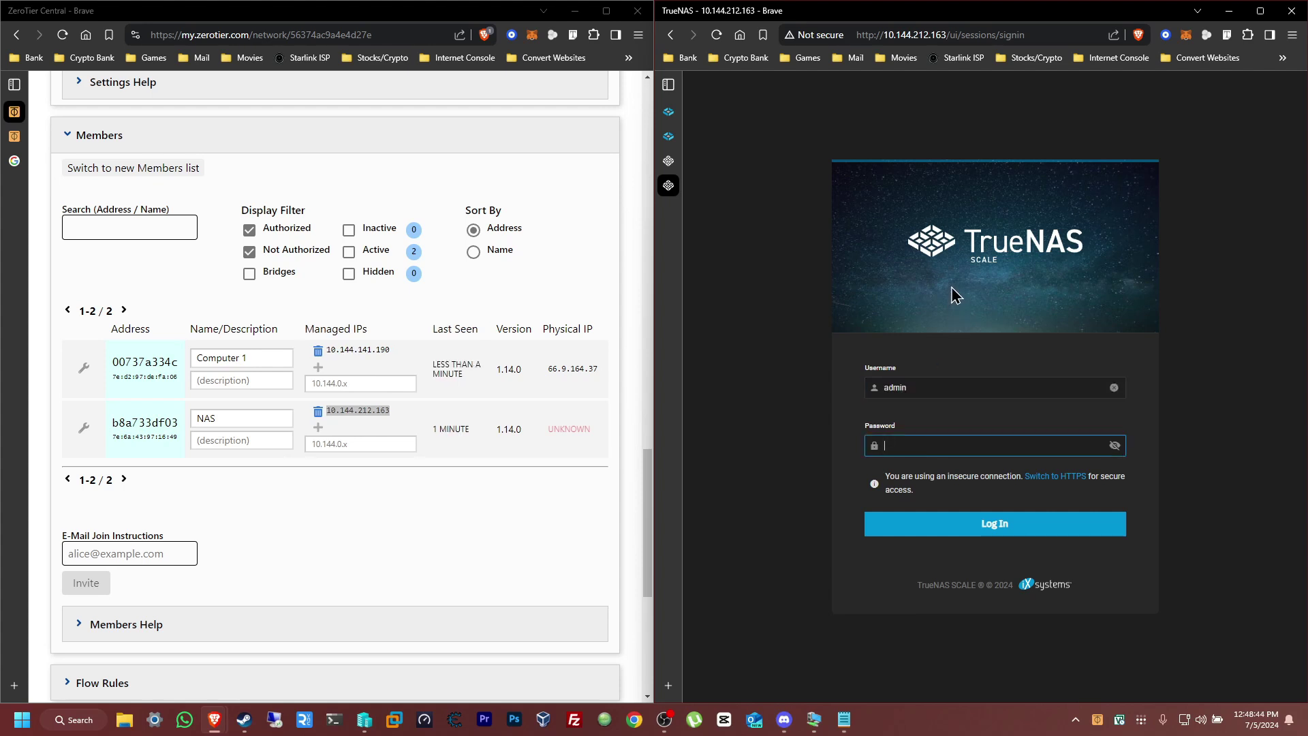
{"action": "type", "text": "•••••••"}
{"action": "key", "text": "Return"}
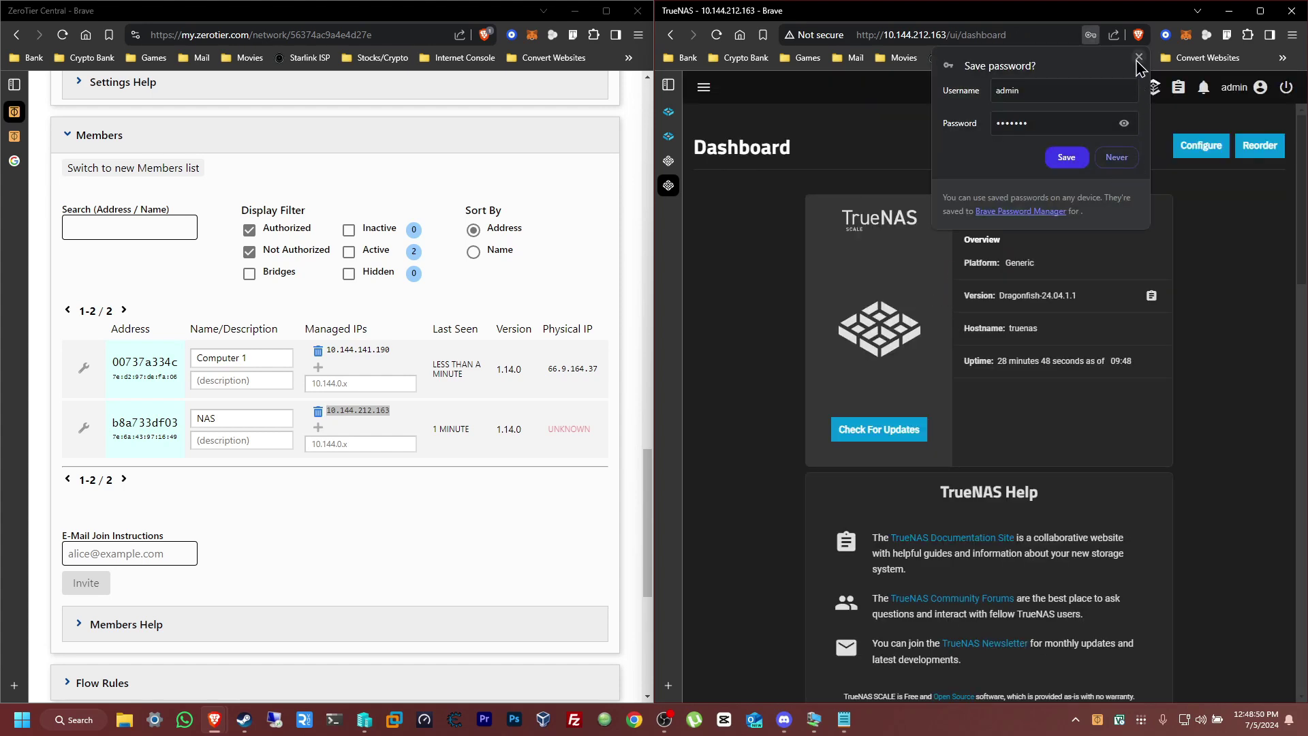
Close Brave's save-password popup, then check the ZeroTier tray menu's networks and close it
{"action": "left_click", "coordinate": [1138, 56]}
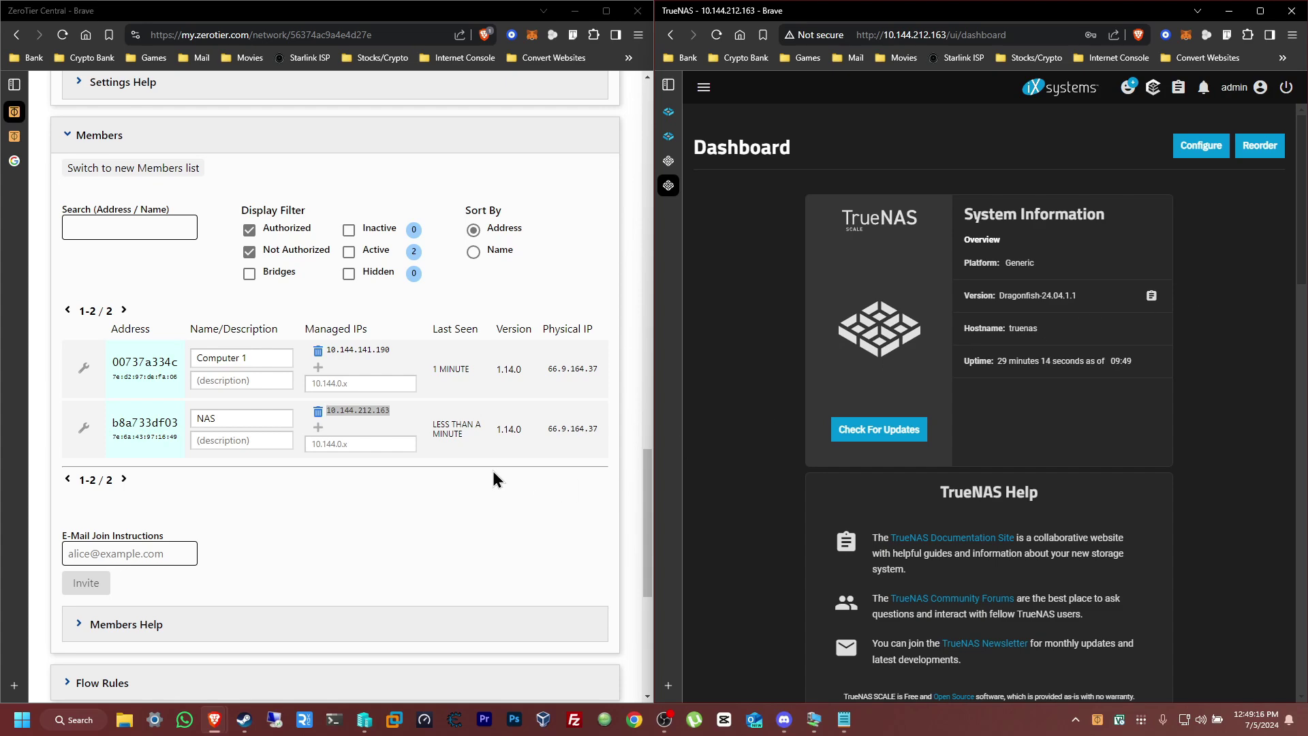
{"action": "scroll", "coordinate": [499, 491], "scroll_direction": "up", "scroll_amount": 20}
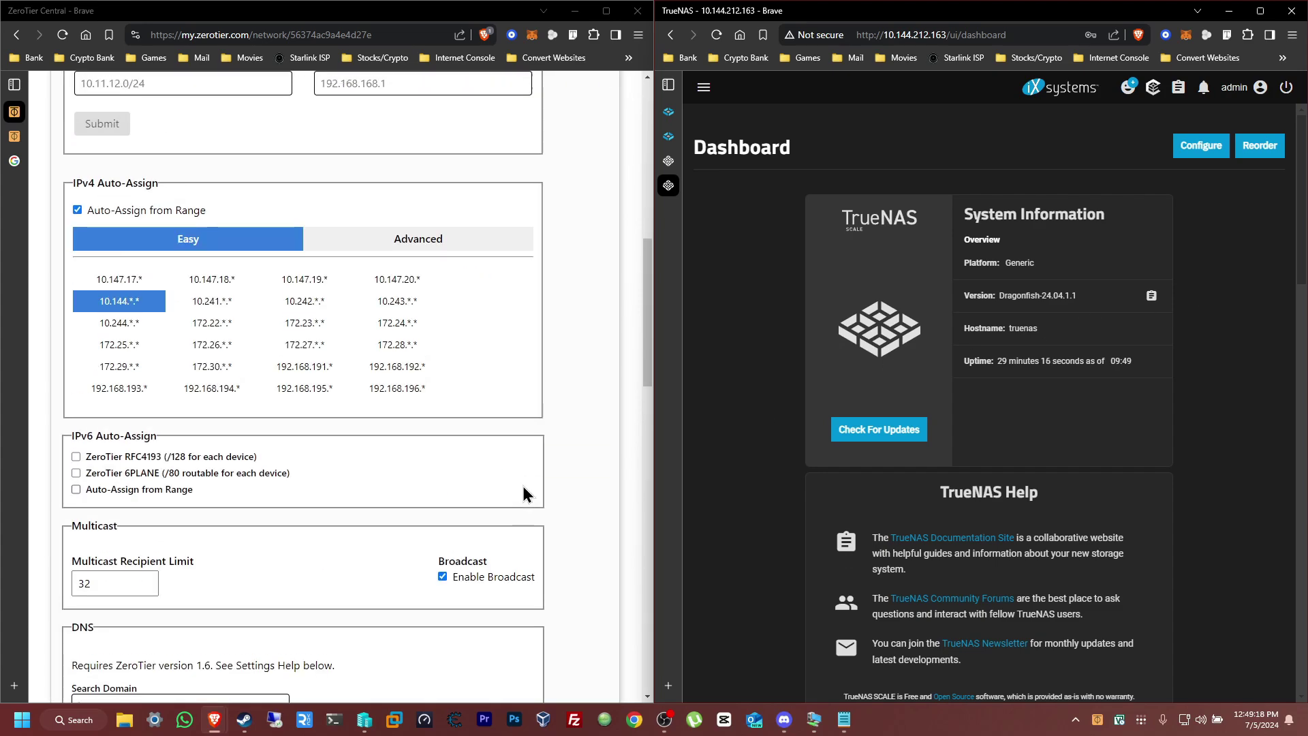
{"action": "scroll", "coordinate": [530, 488], "scroll_direction": "up", "scroll_amount": 3}
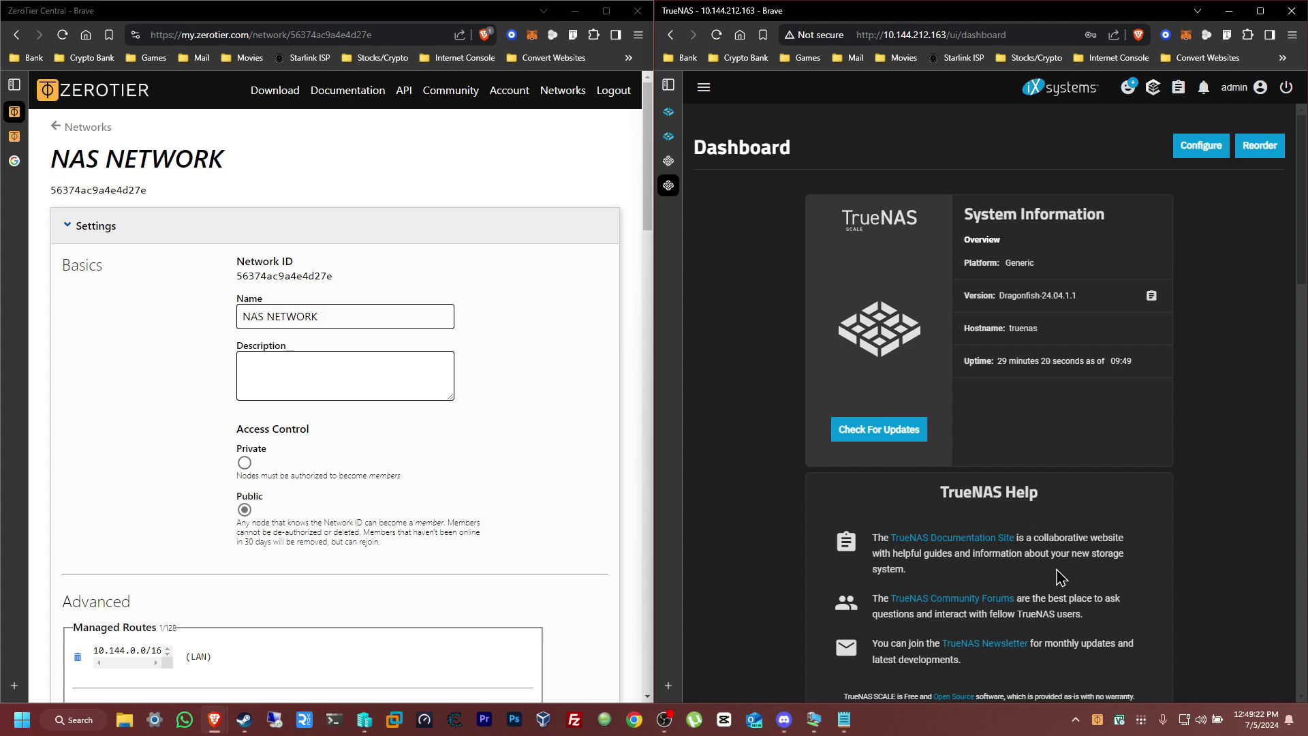
{"action": "left_click", "coordinate": [1104, 727]}
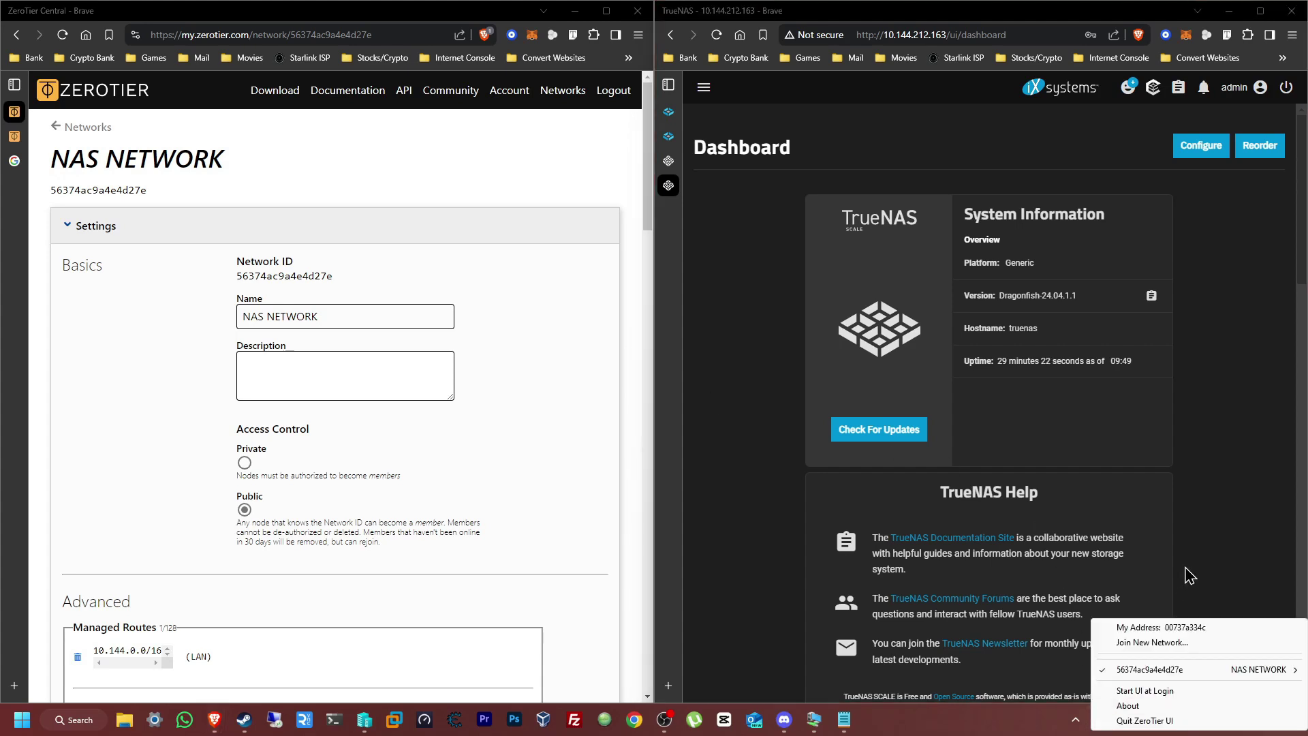
{"action": "left_click", "coordinate": [1226, 562]}
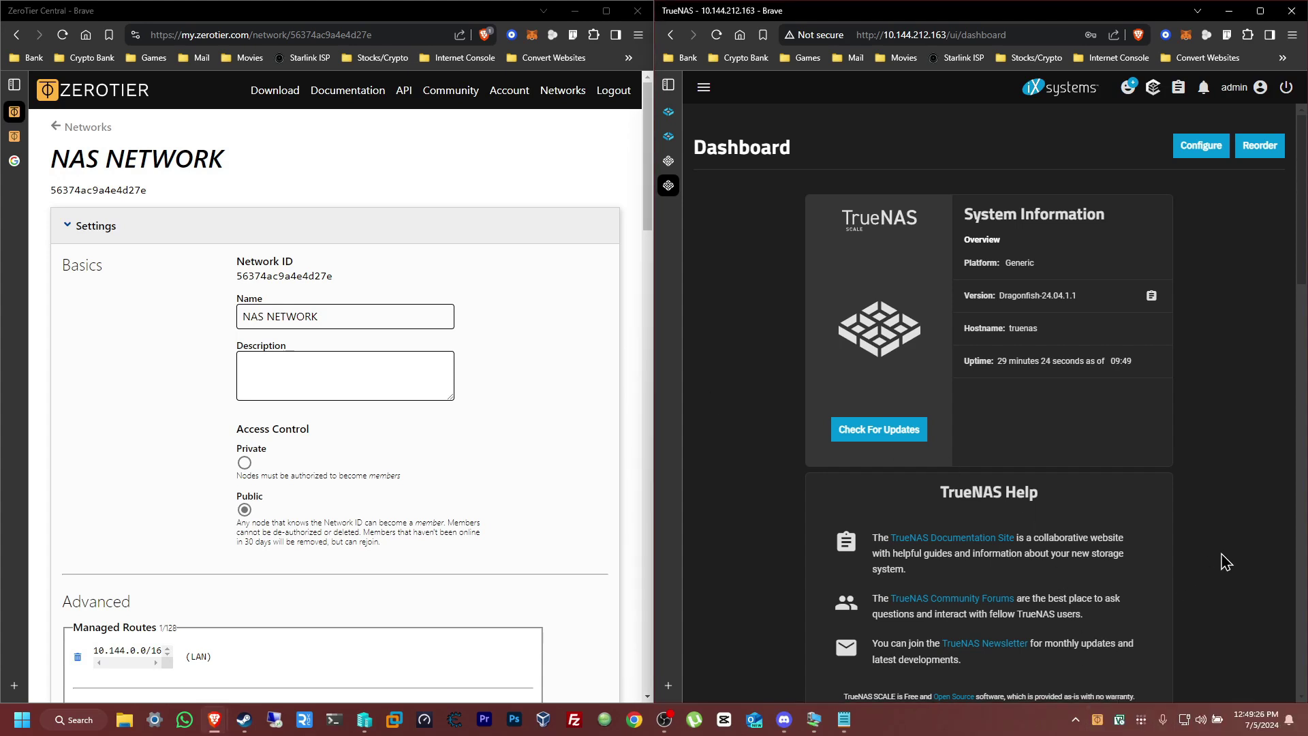